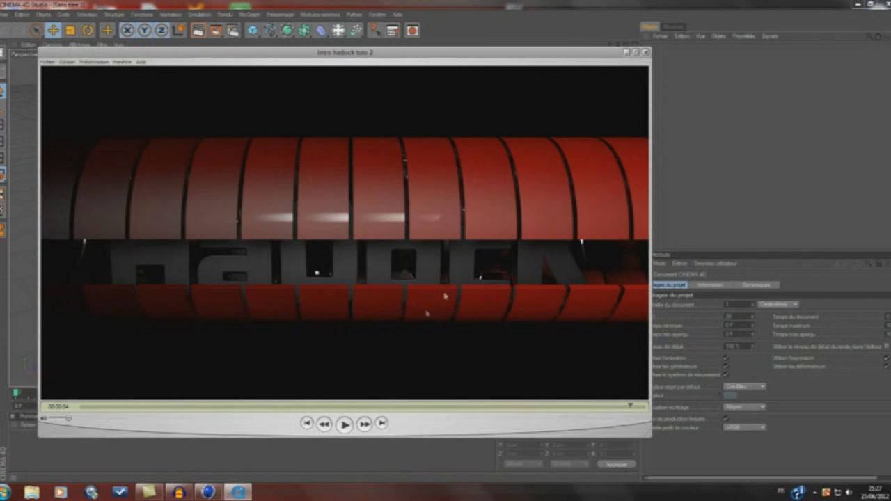
Close the intro preview video and create a text spline reading "HaDocK".
left_click(646, 54)
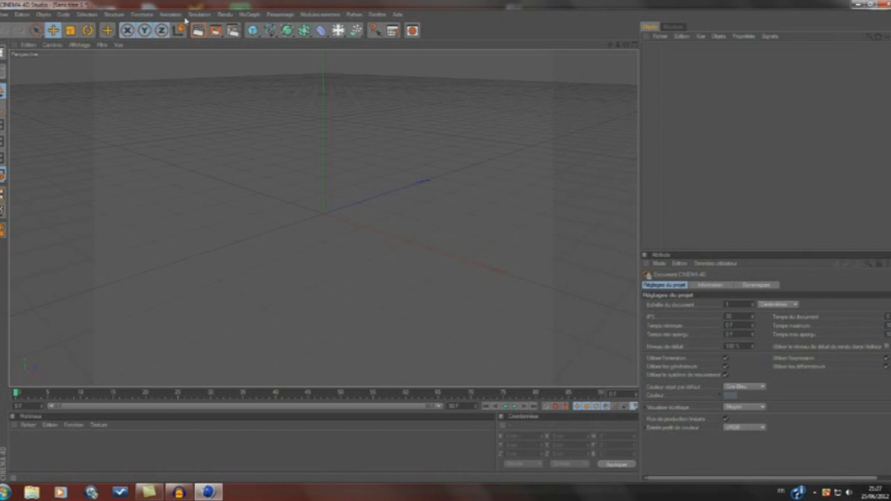
left_click(270, 31)
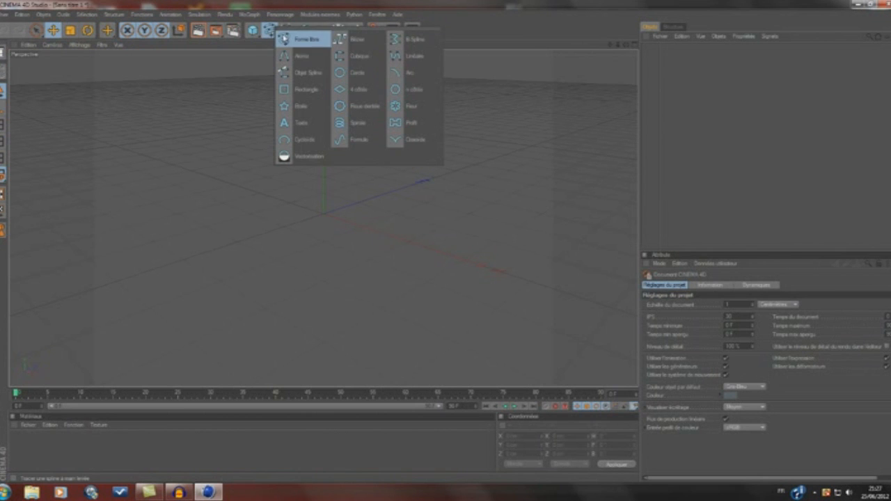
left_click(301, 123)
double_click(692, 308)
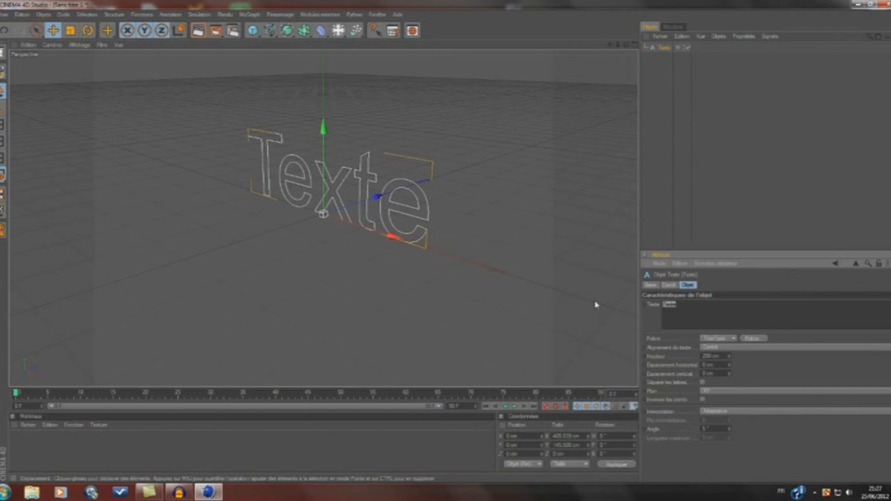
type("B")
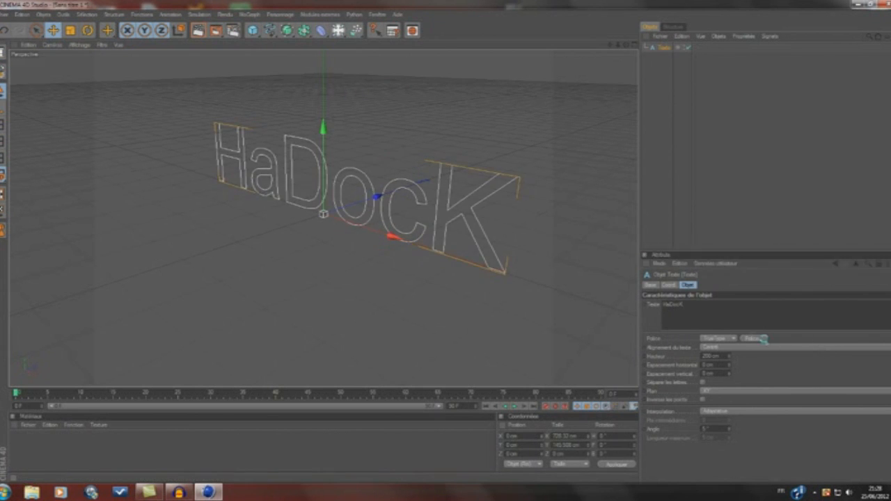
Set the text spline's font to Kimberley in the Noir style.
left_click(753, 338)
type("k")
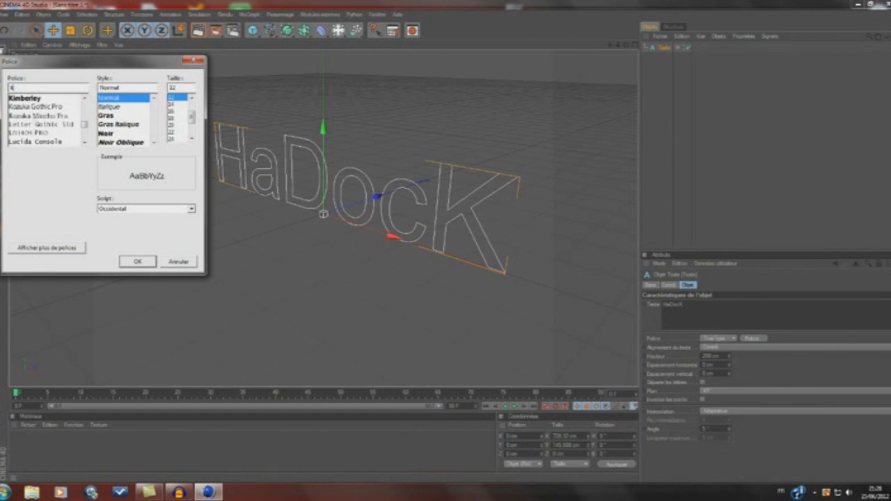
left_click(22, 99)
left_click(129, 262)
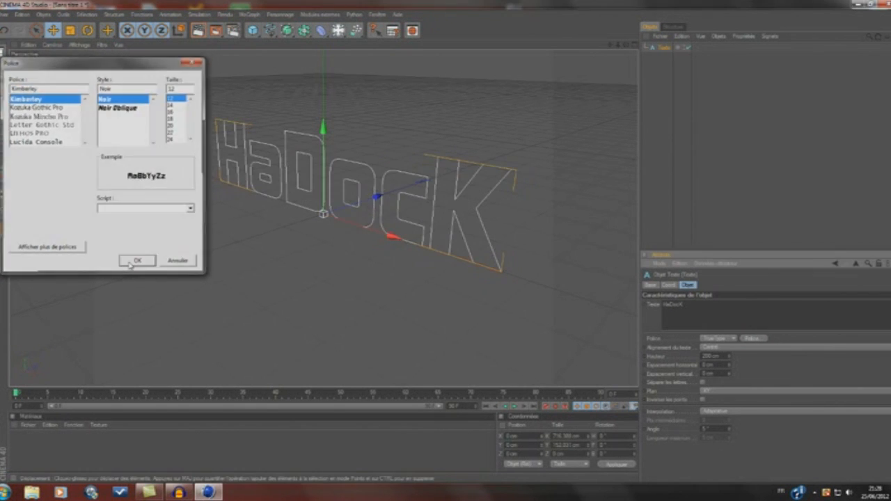
Tighten the text's horizontal letter spacing to -3 cm.
left_click_drag(460, 230, 548, 226, "alt")
left_click_drag(611, 45, 624, 74)
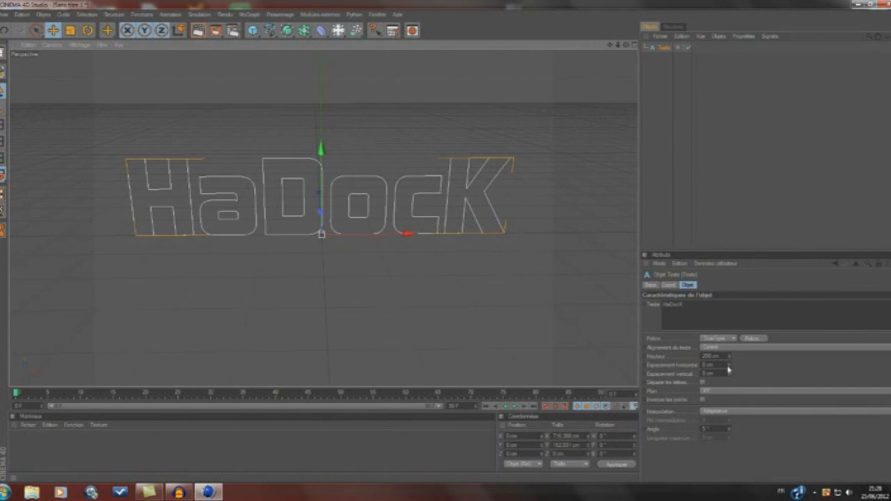
left_click_drag(731, 371, 730, 386)
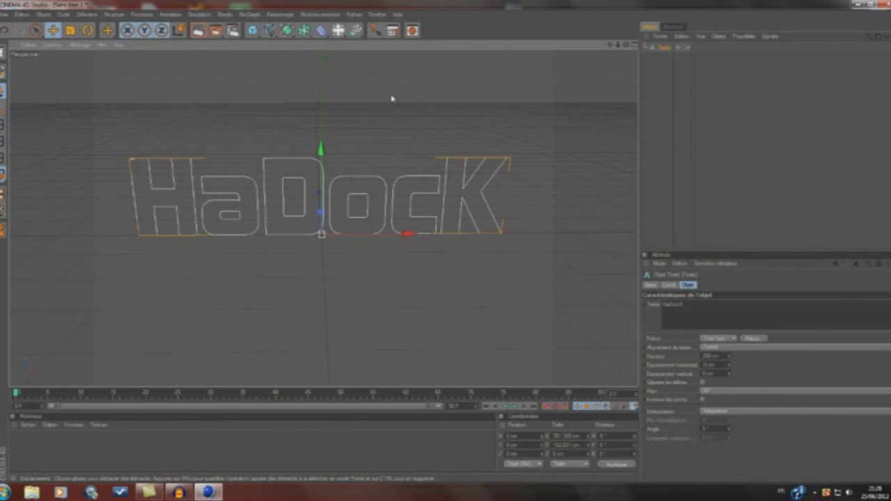
mouse_move(610, 44)
left_mouse_down()
mouse_move(611, 53)
mouse_move(624, 50)
mouse_move(605, 50)
left_mouse_up()
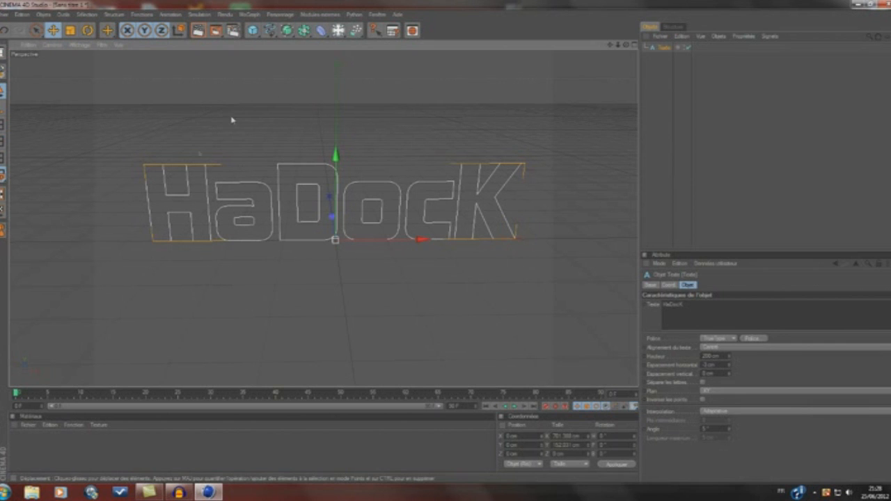
In the front view, start a Bézier spline with its first point to the right of the HaDocK text.
middle_click(395, 152)
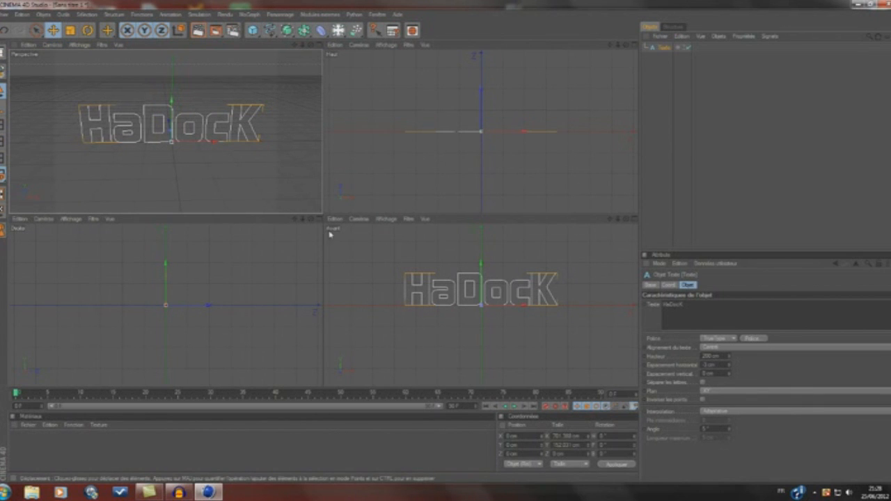
middle_click(429, 250)
scroll(455, 217, "down", 2)
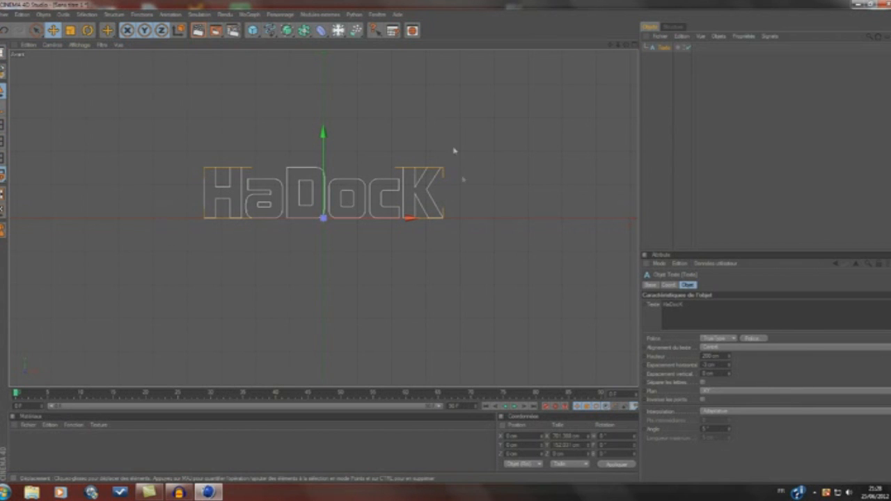
left_click(276, 36)
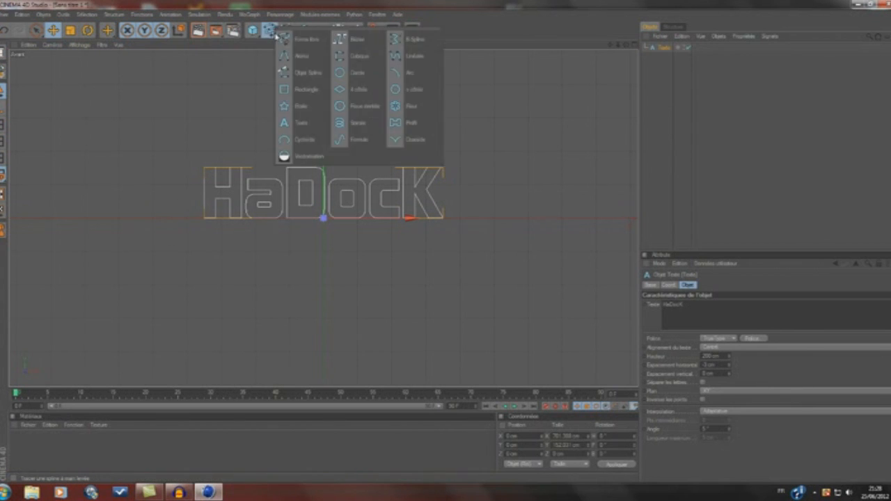
left_click(353, 40)
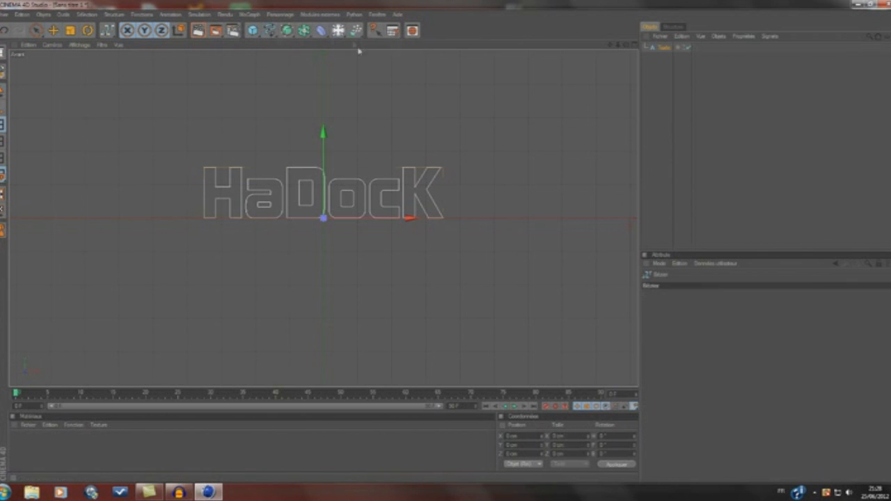
left_click(540, 156)
left_click(530, 168)
left_click(550, 173)
left_click(23, 14)
left_click(33, 26)
left_click(23, 14)
left_click(33, 26)
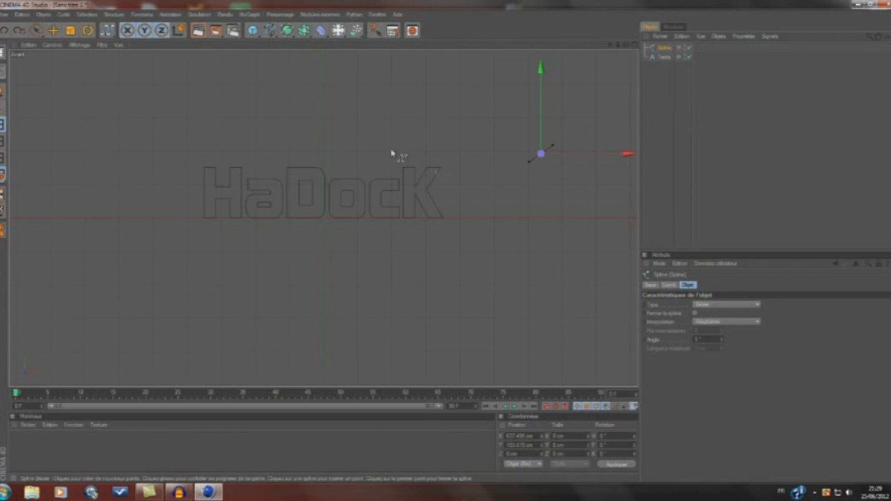
Add two Bézier points below the first one to curve the spline down and outward away from the text.
left_click(536, 177)
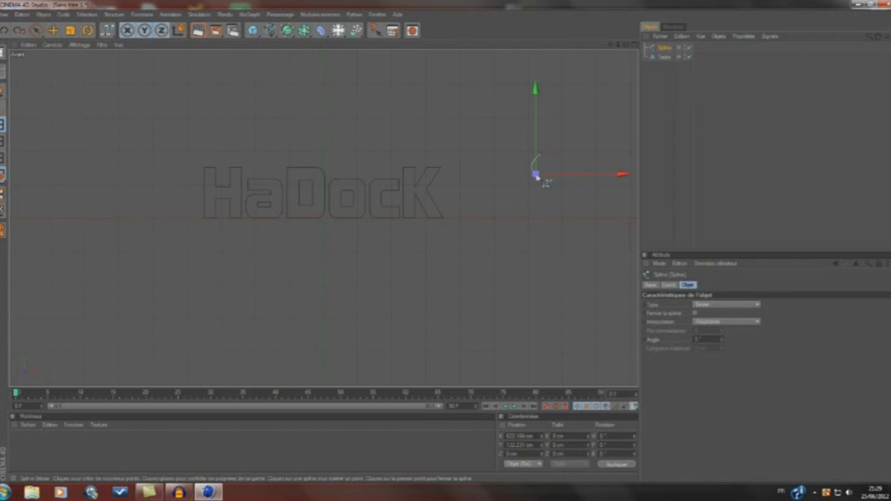
left_click(580, 180)
left_click_drag(580, 179, 603, 175)
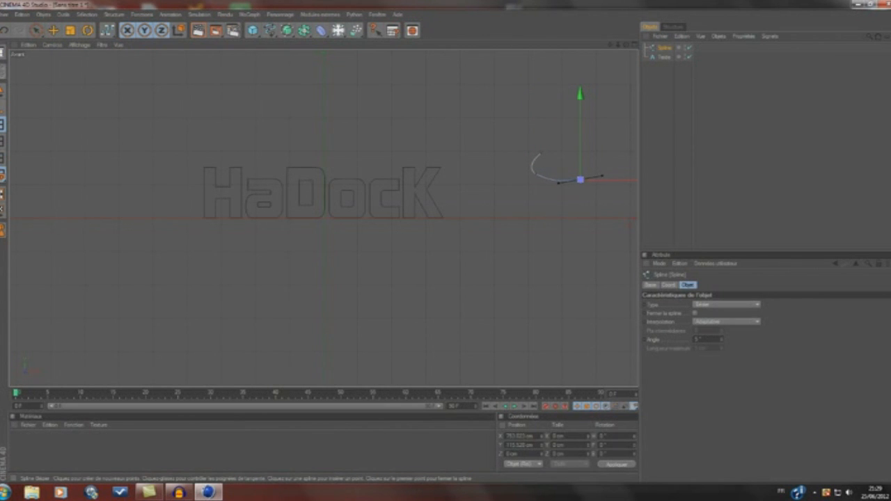
left_click(589, 188)
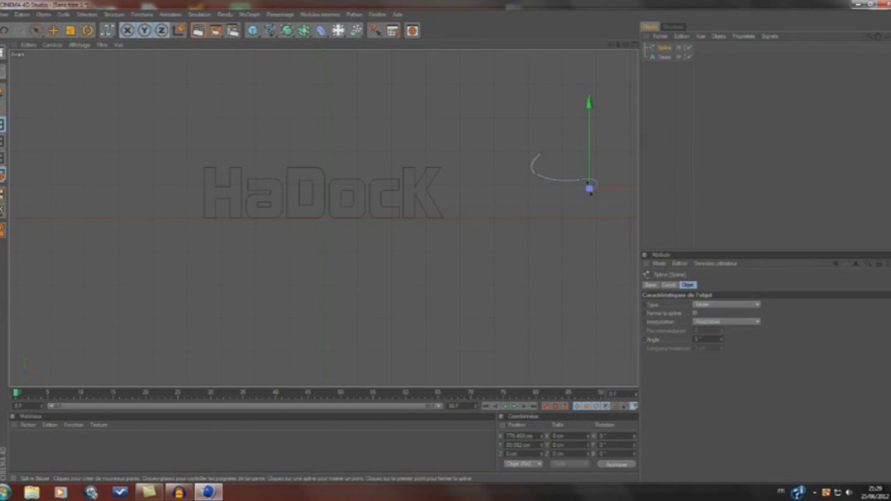
left_click(563, 191)
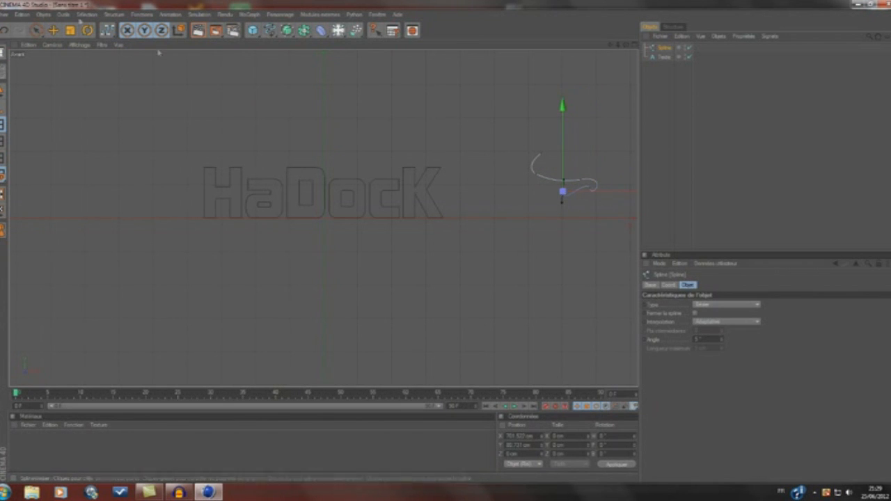
left_click(21, 14)
left_click(31, 27)
left_click(21, 14)
left_click(29, 27)
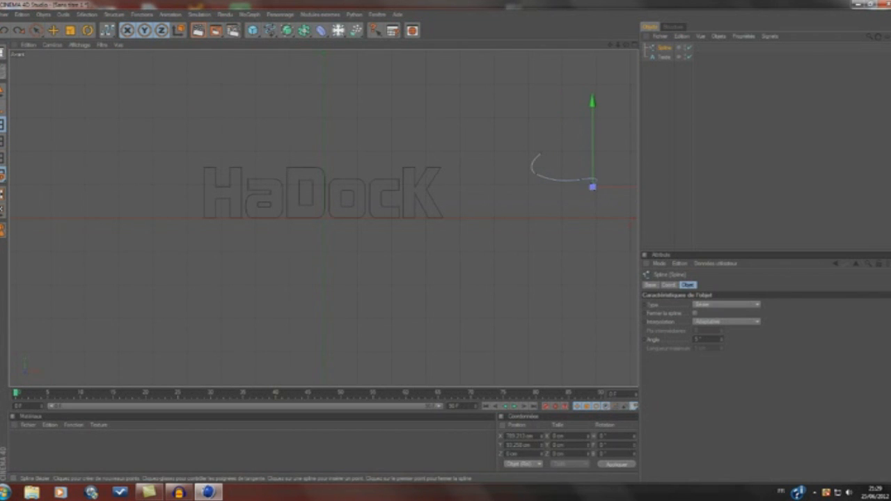
left_click(22, 14)
left_click(29, 27)
Continue the Bézier spline with a rounded finger-like bend turning back toward the text.
left_click(599, 186)
left_click(572, 189)
left_click(574, 198)
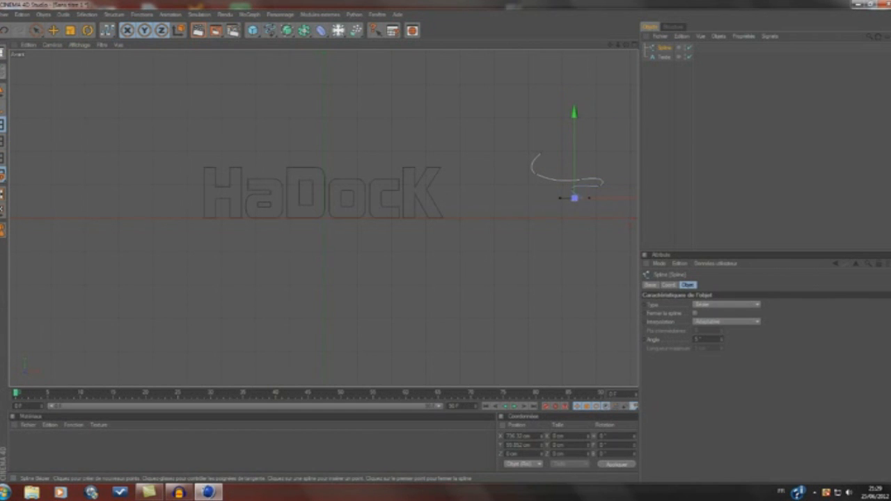
left_click(562, 202)
left_click_drag(567, 211, 578, 214)
left_click(25, 14)
left_click(30, 28)
Add further wavy Bézier points downward to finish the irregular edge just below the text's baseline.
left_click(549, 200)
left_click(549, 209)
left_click(574, 215)
left_click(552, 221)
left_click(561, 236)
Extend the spline into a long box shape and close it at its first point, about 1031 cm wide and 258 cm high.
scroll(581, 223, "down", 5)
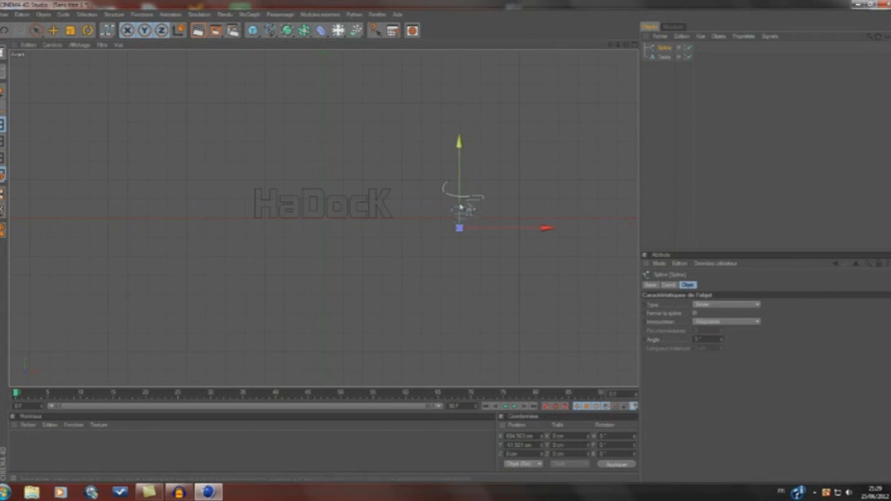
scroll(538, 218, "down", 1)
scroll(543, 220, "down", 1)
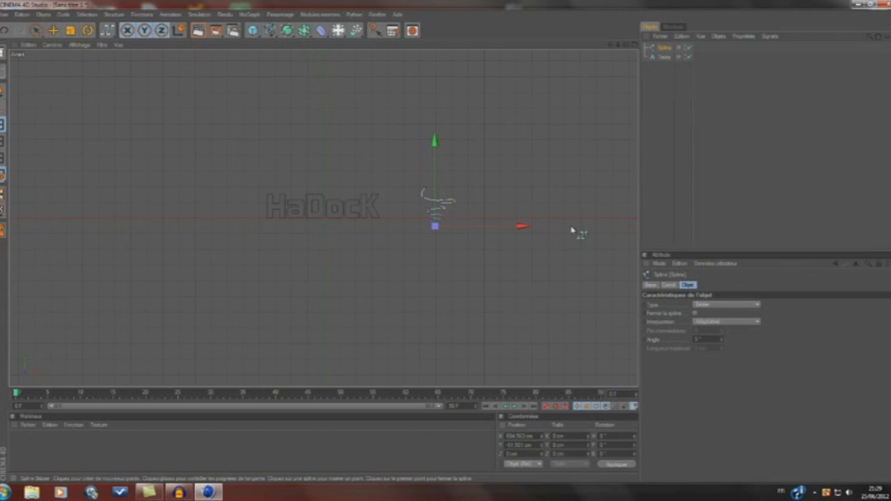
left_click(581, 227)
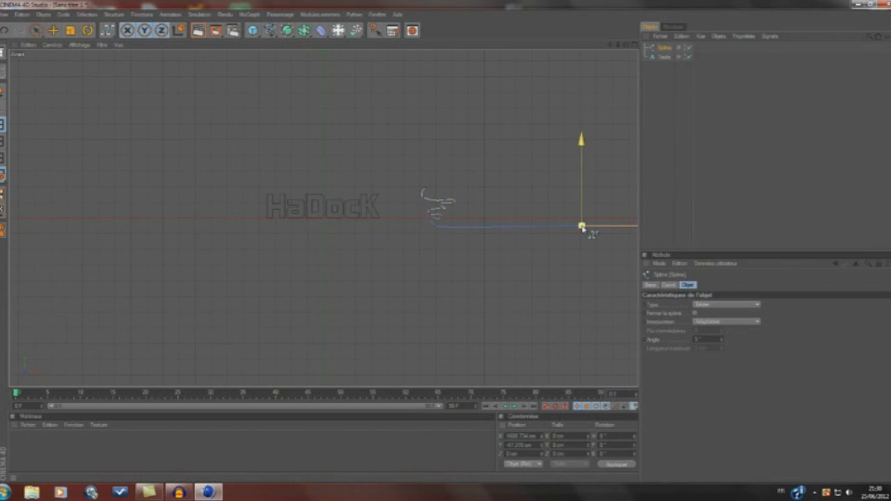
left_click(587, 189)
scroll(424, 195, "down", 1)
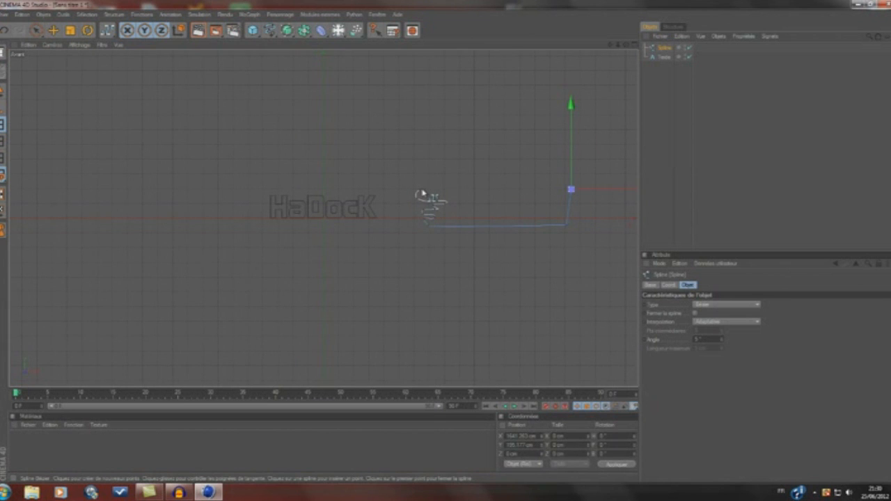
left_click(420, 192)
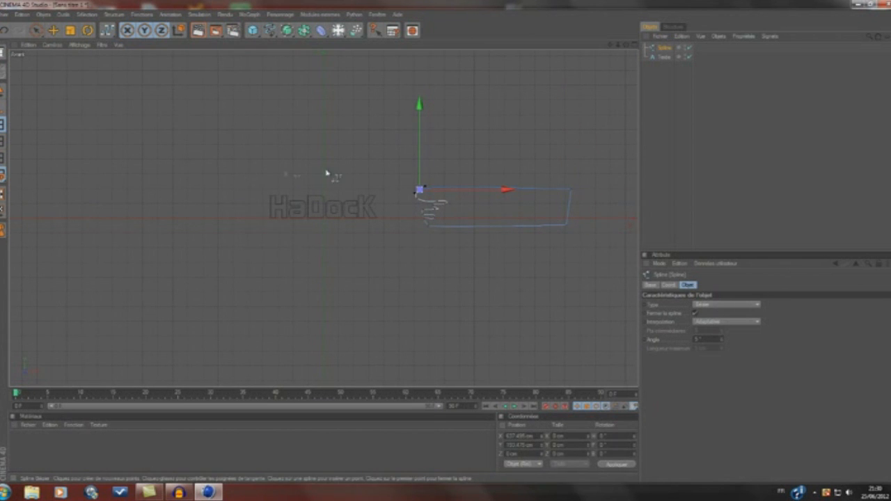
In object mode, keyframe the outline beside the text at frame 0, and at frame 60 move it over the text to X about -1202 cm.
left_click(37, 30)
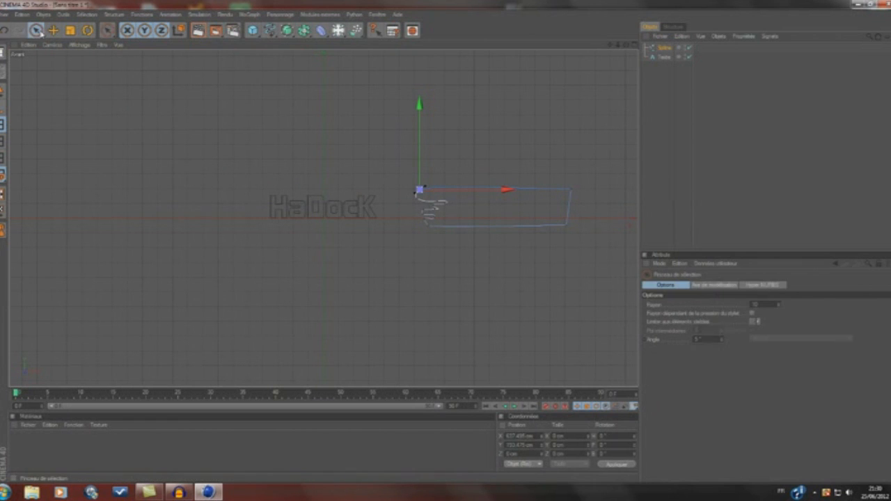
left_click(2, 90)
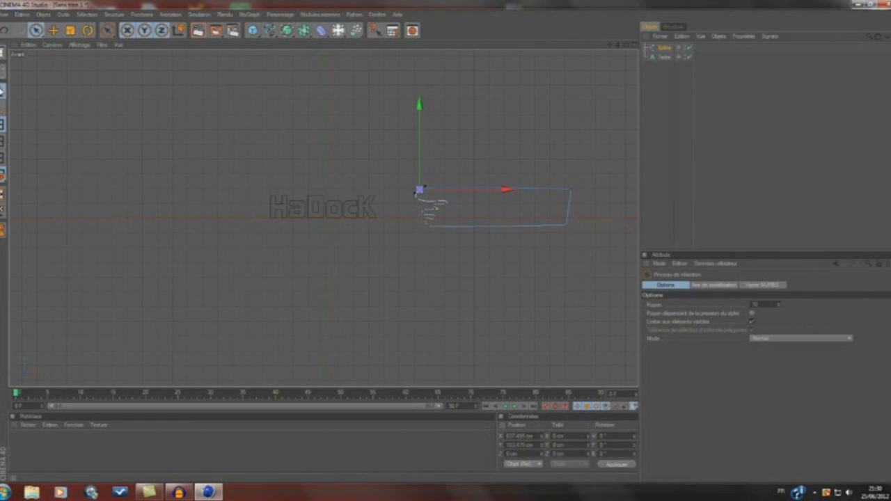
mouse_move(380, 213)
left_mouse_down()
mouse_move(200, 213)
mouse_move(388, 219)
left_mouse_up()
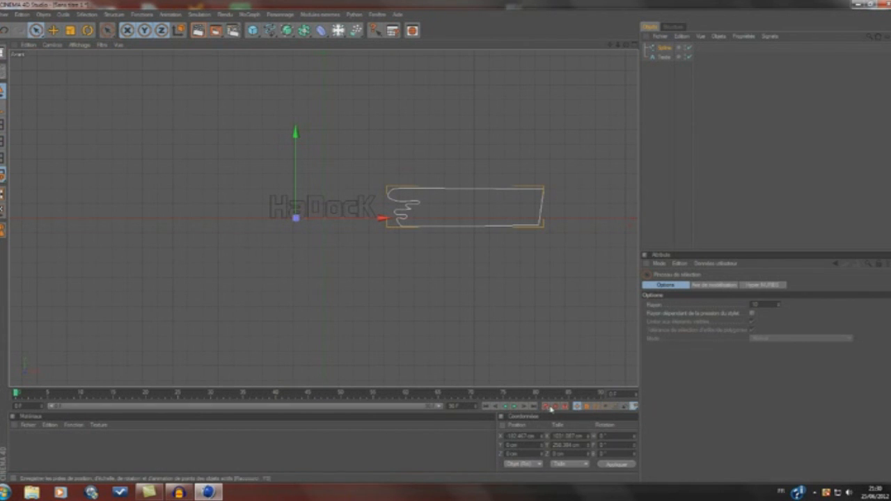
left_click_drag(16, 393, 407, 394)
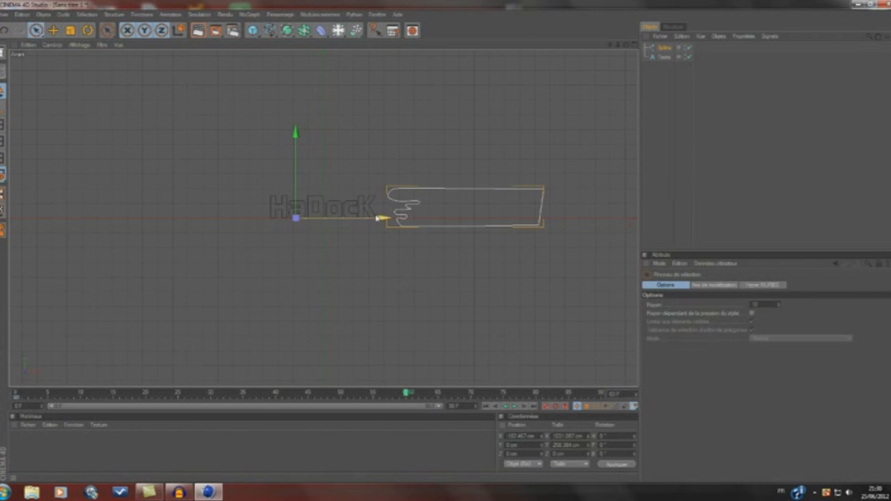
left_click_drag(383, 219, 230, 219)
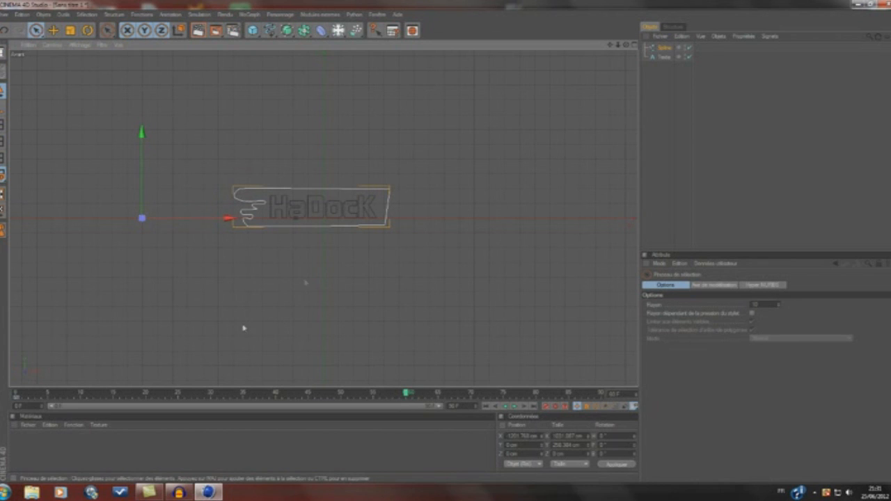
Keyframe the outline over the text at frame 0, and at frame 60 move it along X to about -182 cm and record a keyframe.
left_click(15, 399)
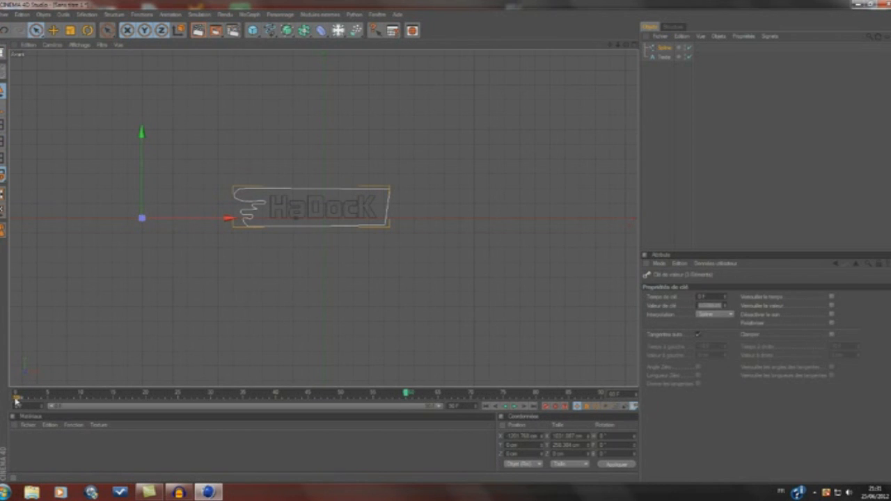
left_click(350, 399)
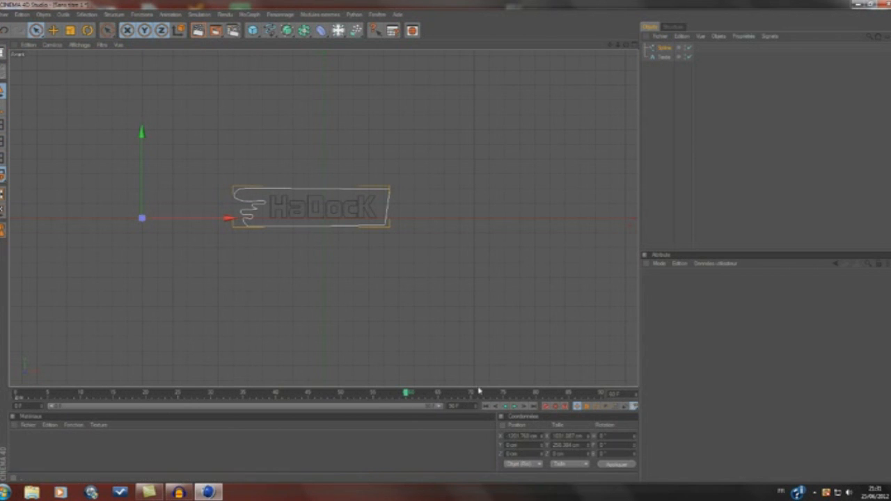
left_click_drag(406, 395, 15, 393)
left_click_drag(17, 395, 408, 392)
left_click_drag(228, 218, 381, 219)
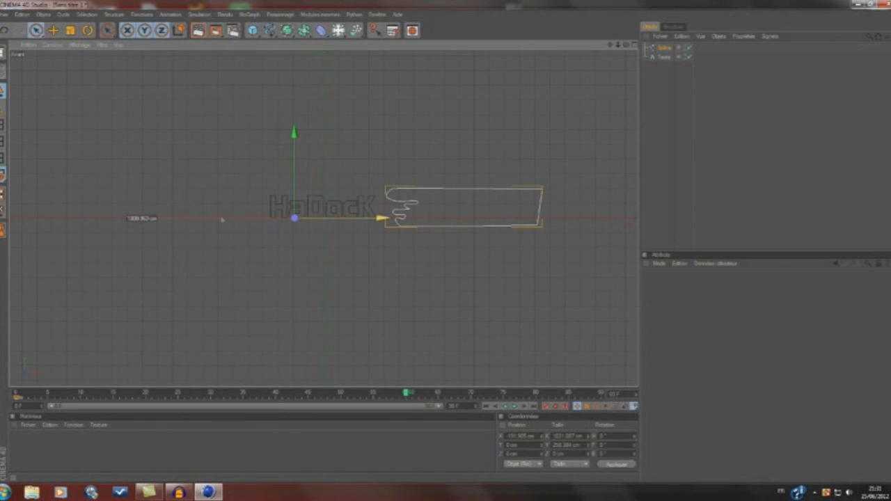
left_click(547, 408)
Play the outline's animation from the start twice to check its movement across the text.
left_click(486, 406)
left_click(515, 407)
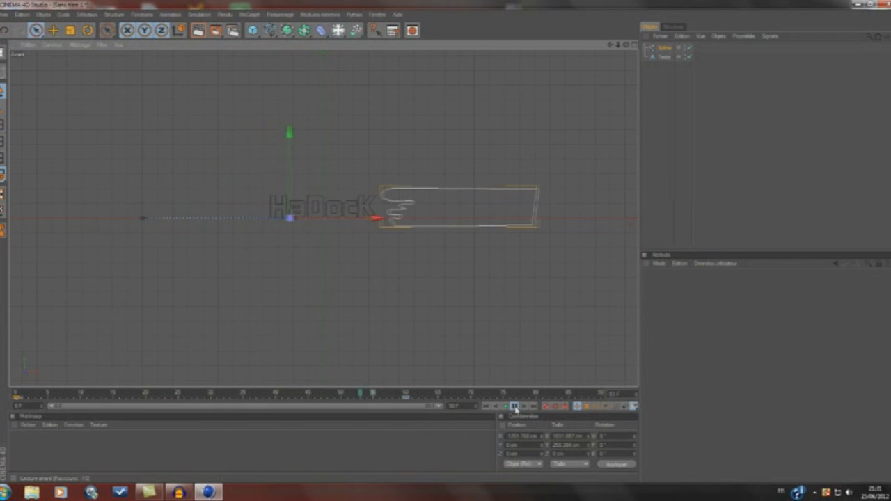
left_click(515, 406)
left_click(485, 407)
left_click(515, 407)
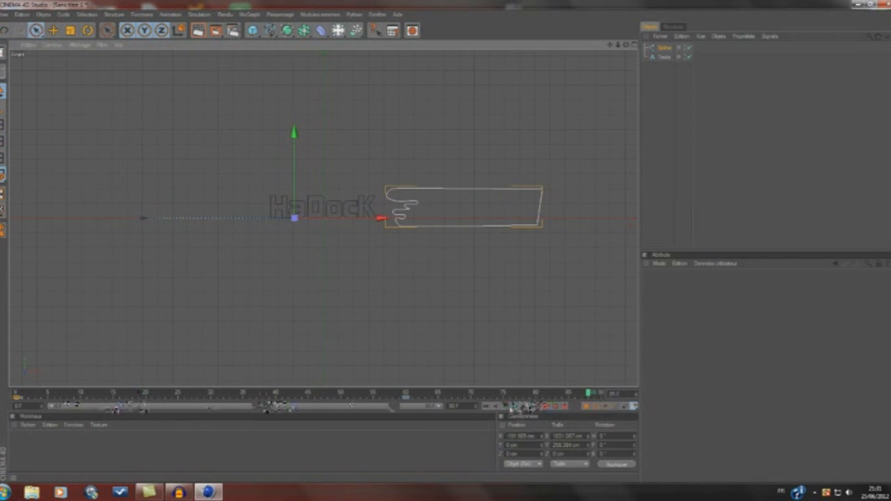
Return to frame 0, switch to the perspective view and add a Spline Mask object.
left_click(487, 407)
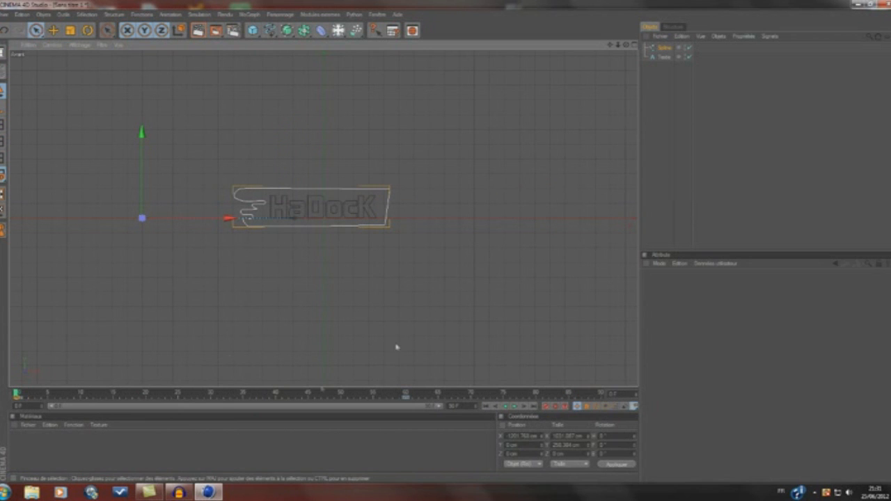
middle_click(426, 151)
middle_click(166, 92)
scroll(289, 130, "down", 3)
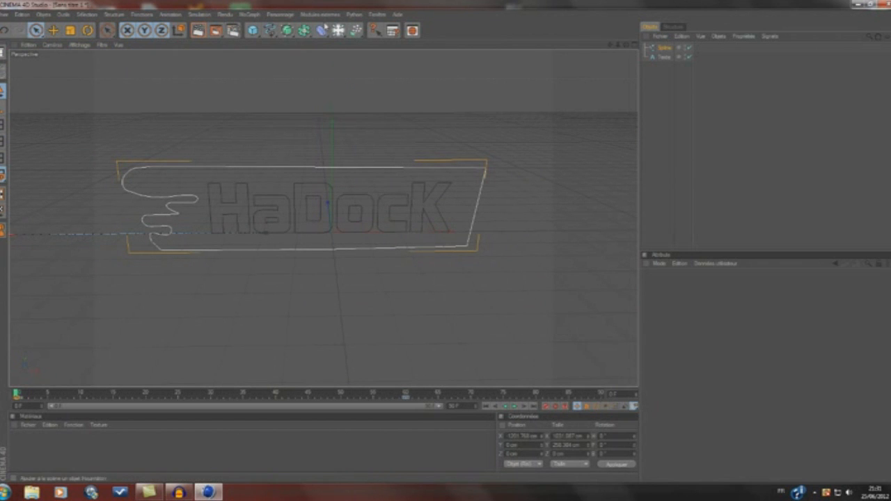
left_click(307, 35)
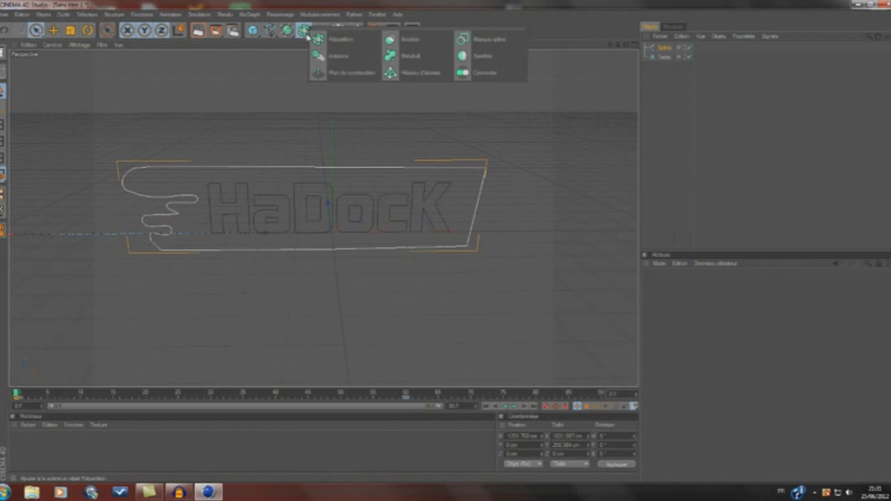
left_click(480, 41)
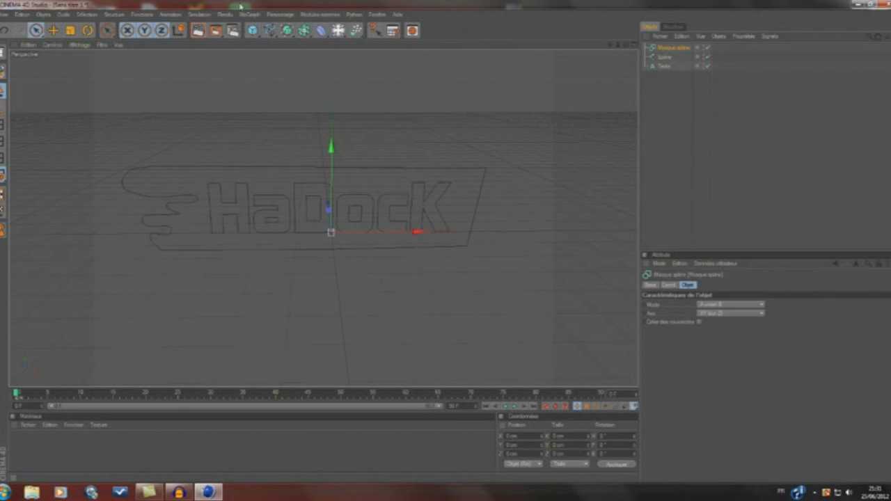
left_click(249, 15)
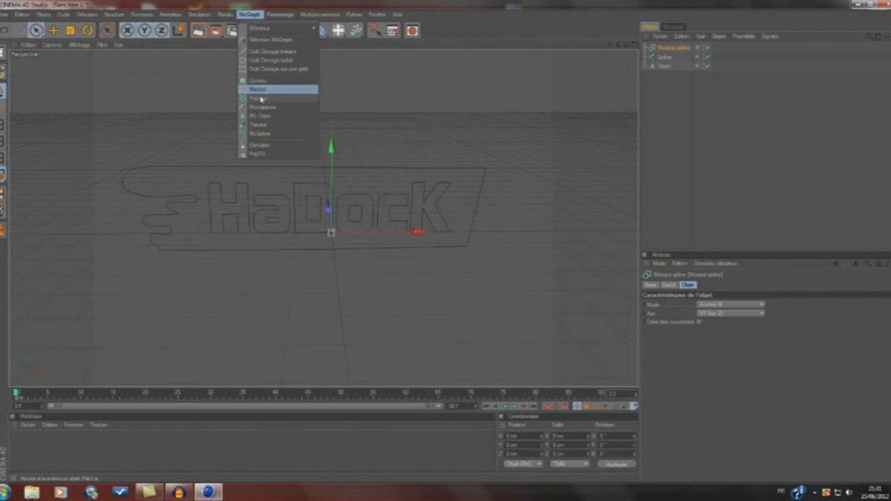
left_click(311, 4)
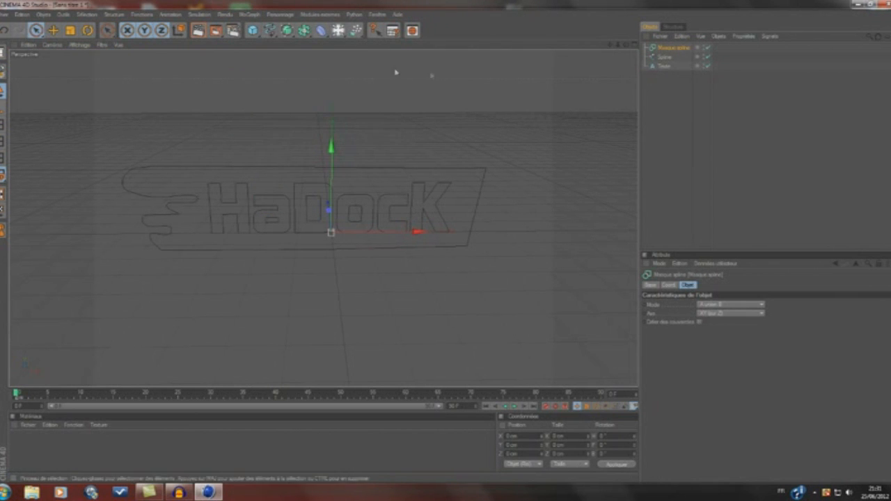
Place the outline spline and the text under the Spline Mask as its children, with the text first, and select the mask.
left_click(666, 57)
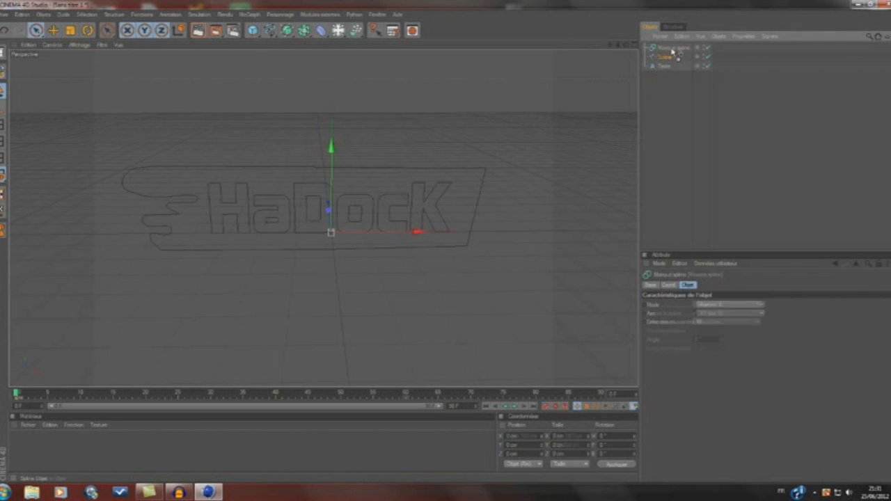
mouse_move(663, 68)
left_mouse_down()
mouse_move(680, 56)
mouse_move(663, 52)
left_mouse_up()
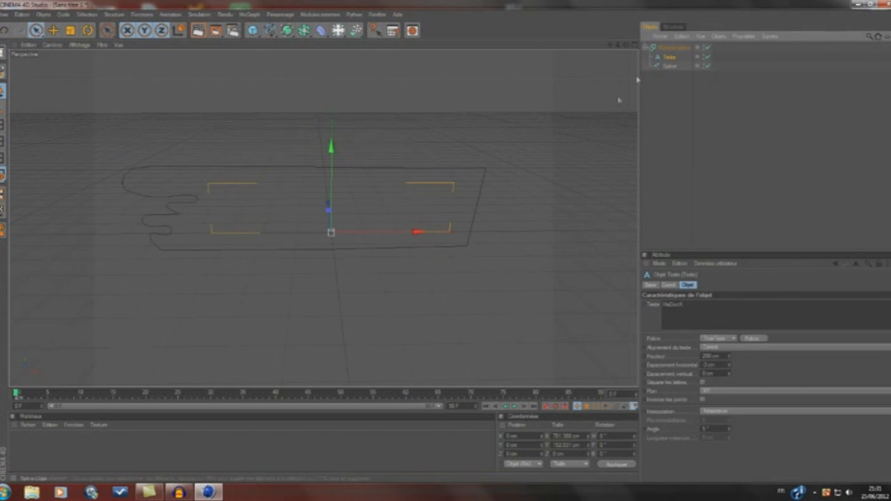
left_click(665, 49)
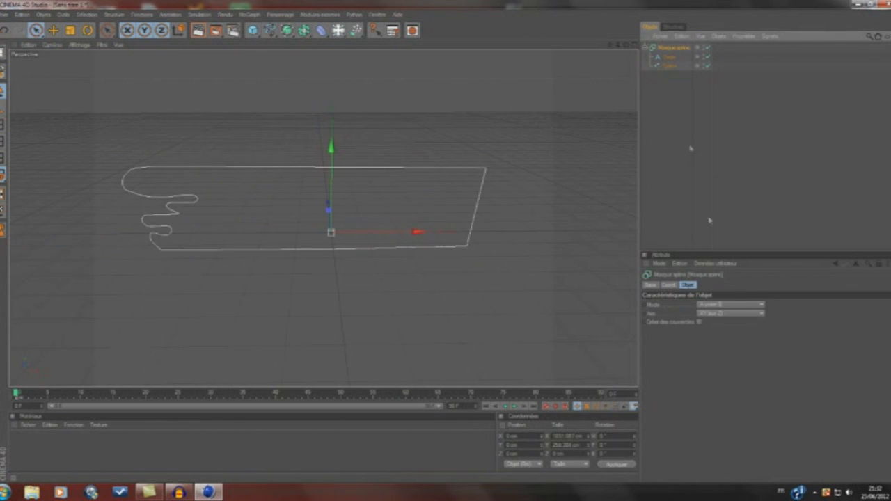
Play the masked animation and set the Spline Mask's mode to A minus B.
left_click(515, 410)
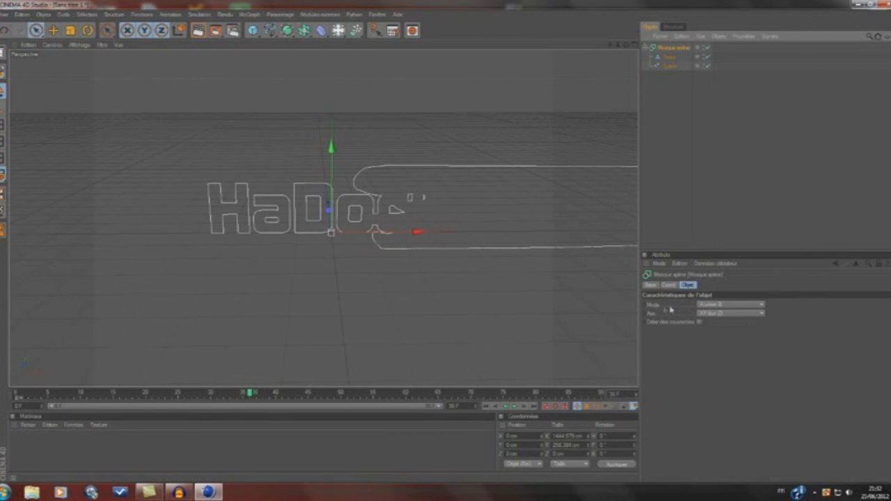
left_click(744, 306)
left_click(729, 323)
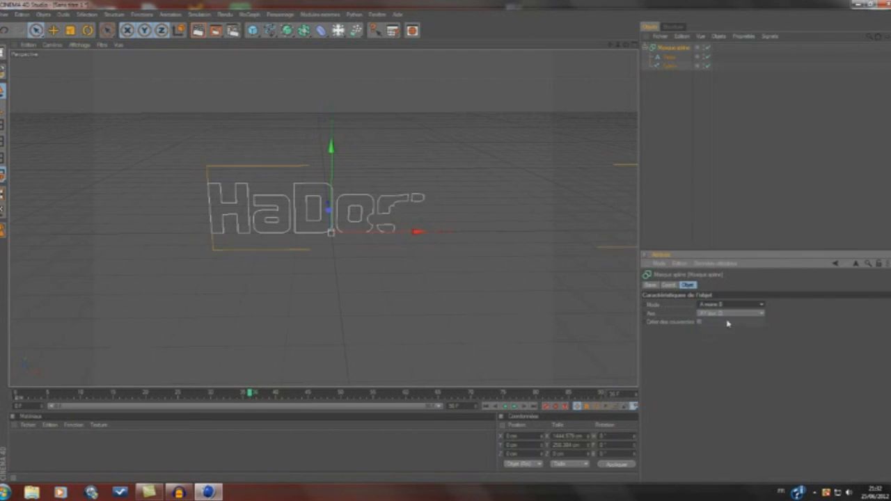
Play the animation from the start twice to check how the mask reveals the text.
left_click(485, 407)
left_click(514, 407)
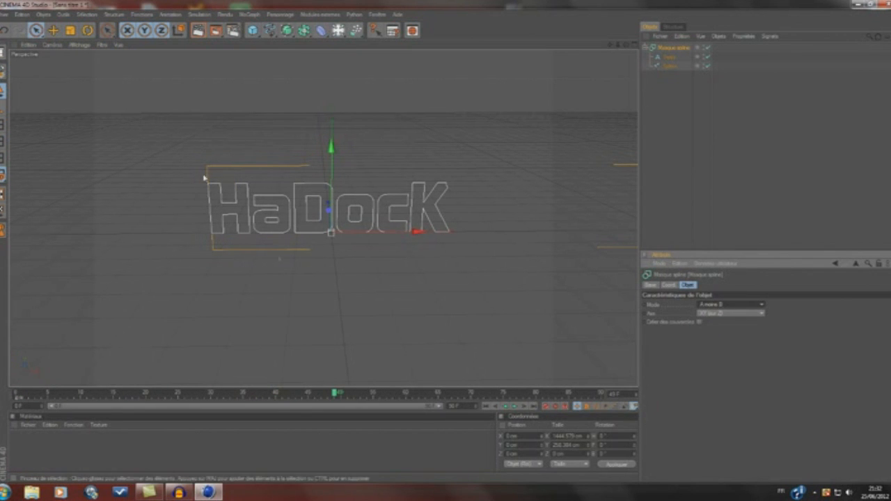
left_click(485, 407)
left_click(514, 406)
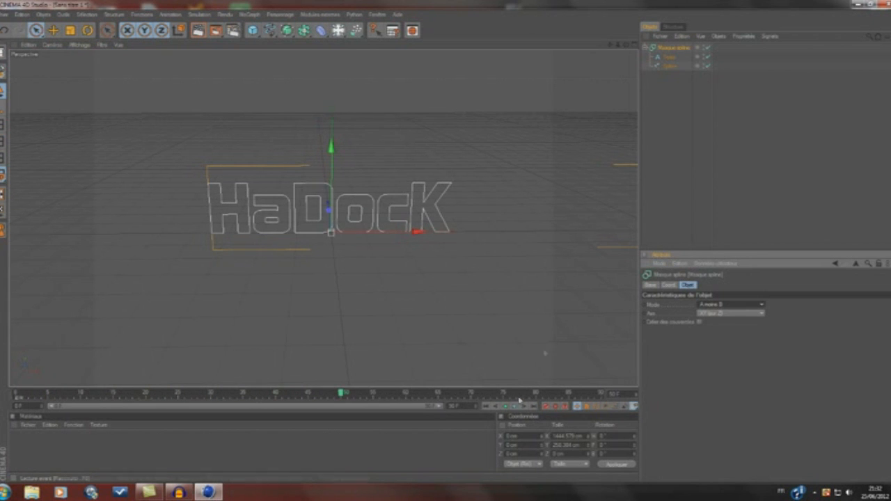
Add an Extrude NURBS, place the Spline Mask under it and select the extrusion.
left_click_drag(514, 146, 514, 125, "alt")
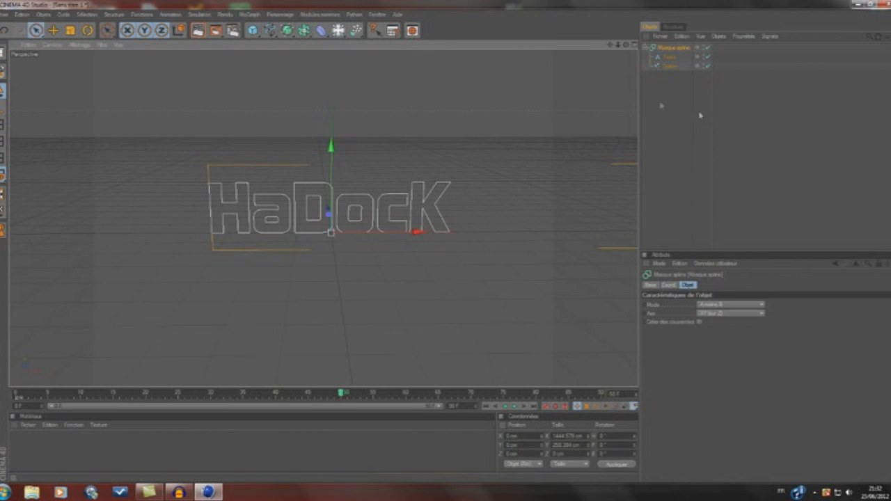
scroll(431, 126, "down", 1)
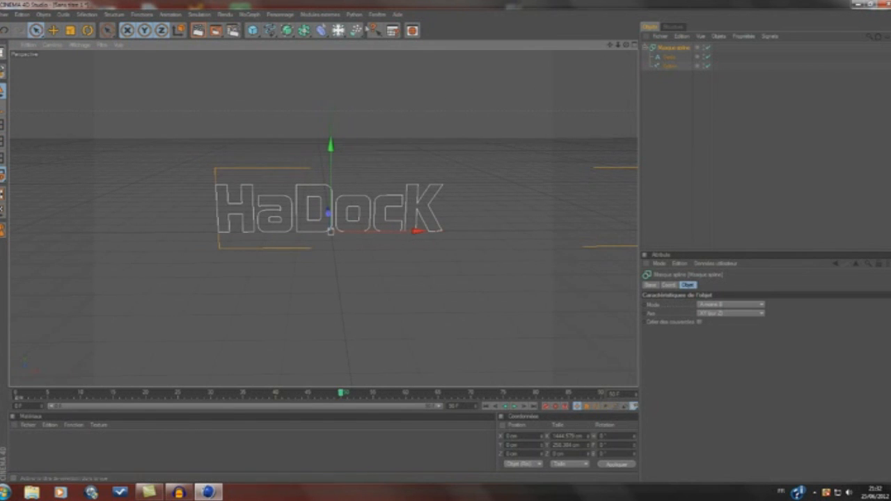
left_click_drag(305, 34, 411, 48)
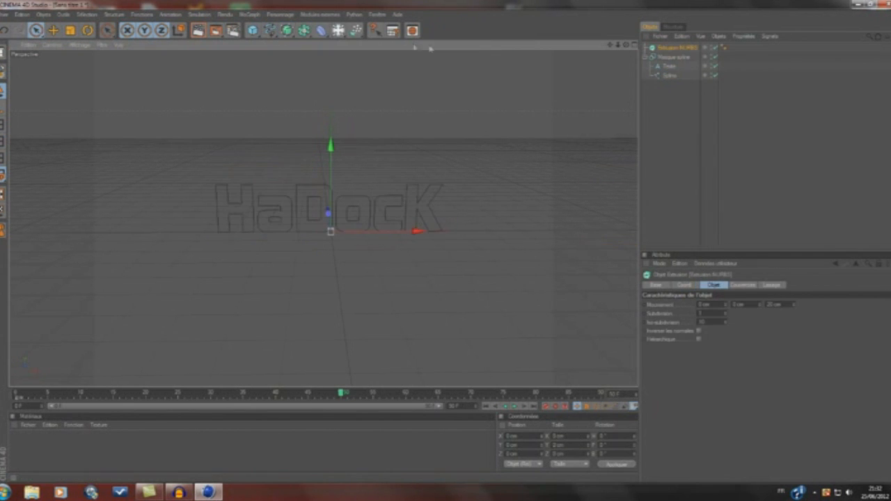
left_click_drag(674, 58, 676, 48)
left_click(672, 50)
Set the Extrude NURBS movement along Z to 3 cm to thin the letters.
left_click_drag(531, 165, 497, 188, "alt")
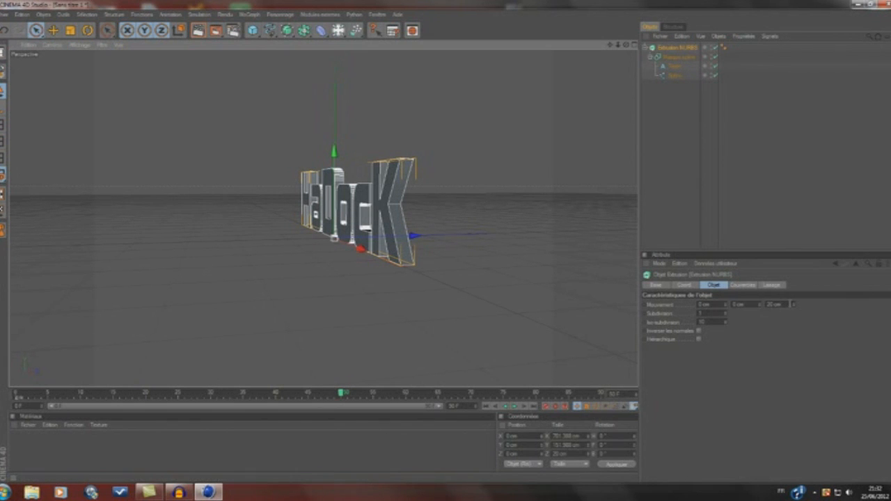
left_click_drag(789, 304, 741, 305)
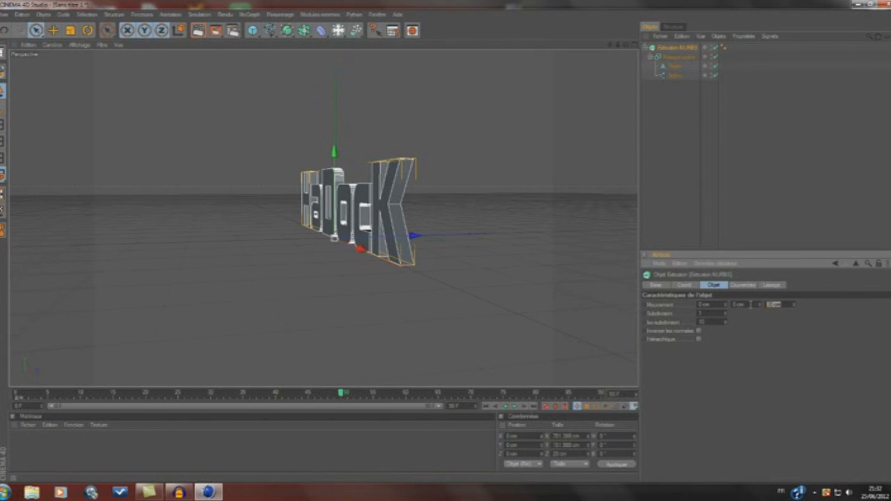
type("3")
key("Return")
left_click_drag(432, 278, 568, 280, "alt")
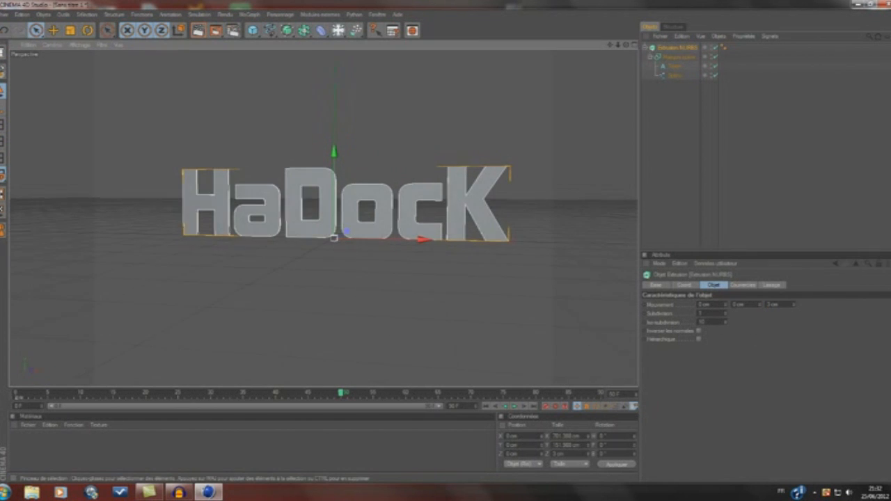
Set the extrusion's start and end caps to cap and bevel, with 3 steps each.
left_click(741, 284)
left_click(742, 305)
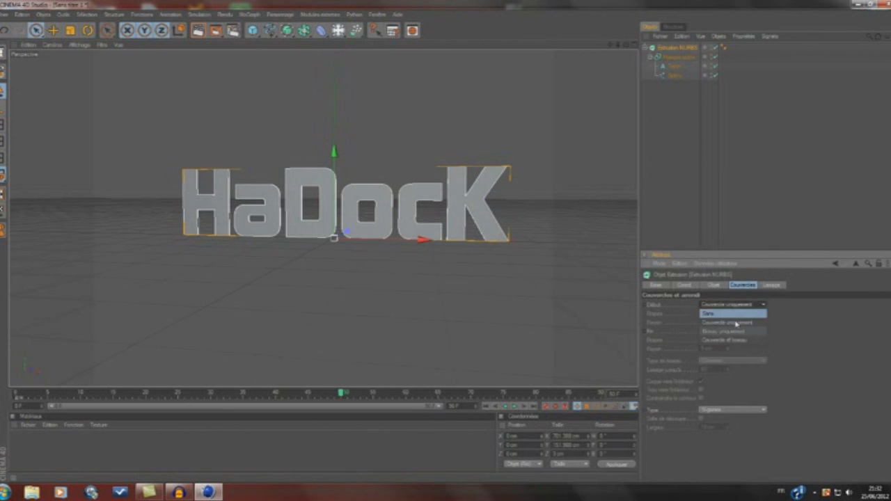
left_click(730, 341)
left_click(731, 331)
left_click(728, 366)
double_click(722, 315)
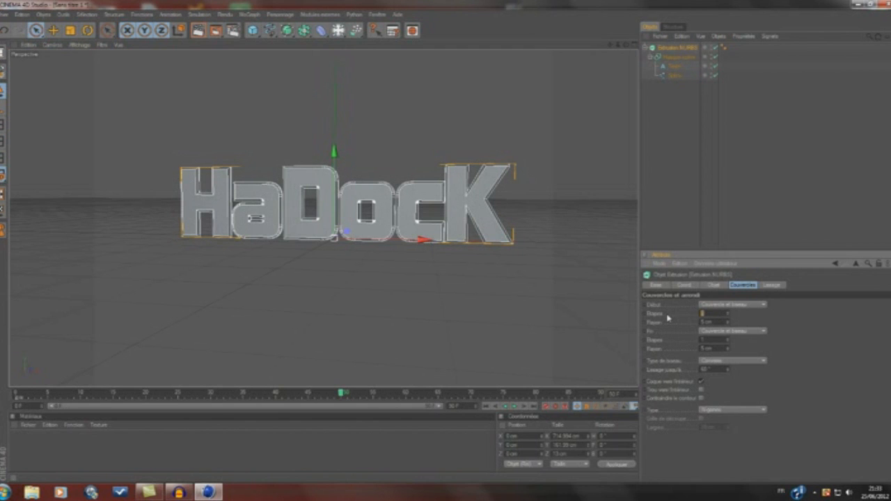
left_click_drag(706, 340, 680, 343)
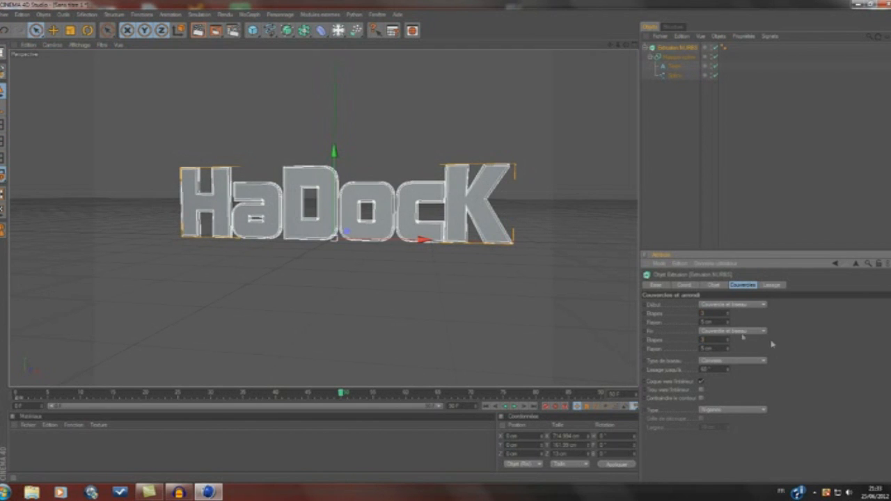
Set the bevel radius of both the start and end caps to 2 cm and inspect the letter edges.
left_click_drag(721, 322, 672, 324)
type("2")
key("Return")
left_click_drag(726, 350, 679, 356)
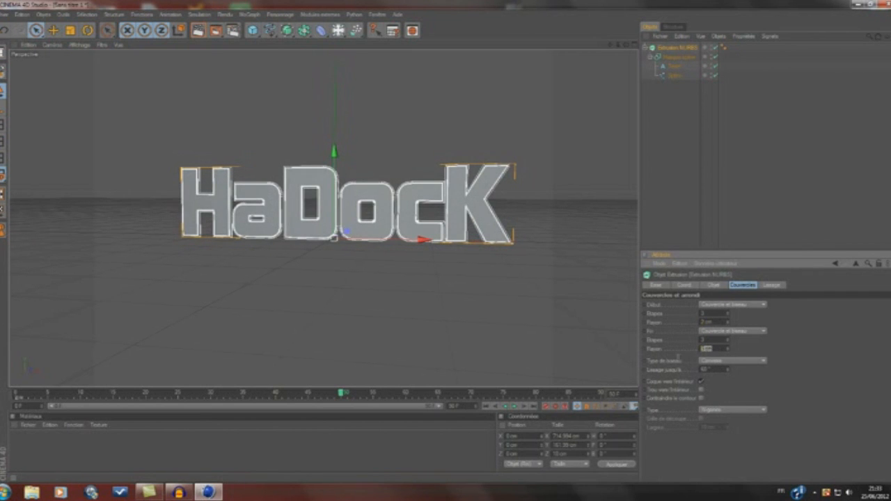
type("2")
key("Return")
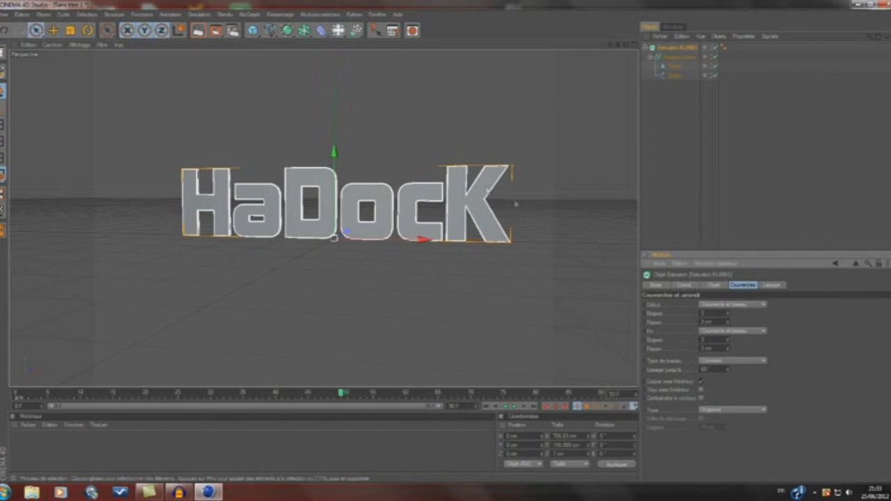
left_click_drag(550, 275, 397, 296, "alt")
scroll(398, 296, "up", 3)
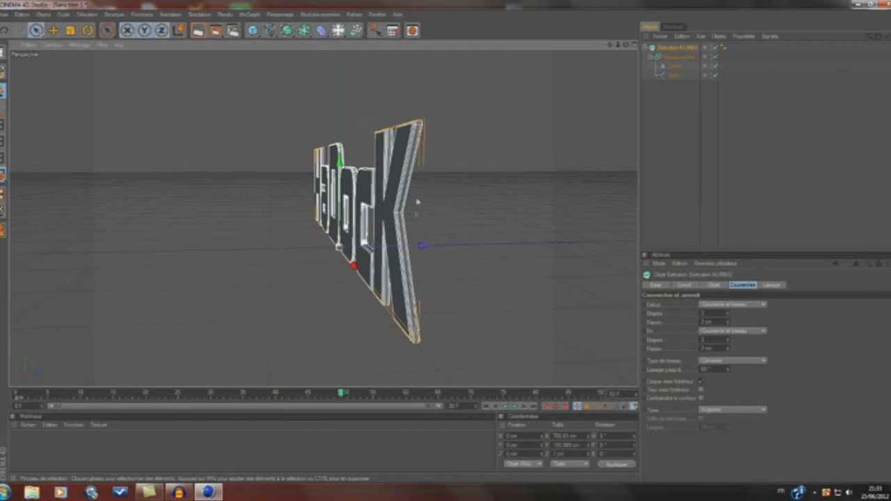
left_click_drag(455, 304, 605, 222, "alt")
scroll(547, 151, "down", 1)
scroll(547, 151, "down", 1)
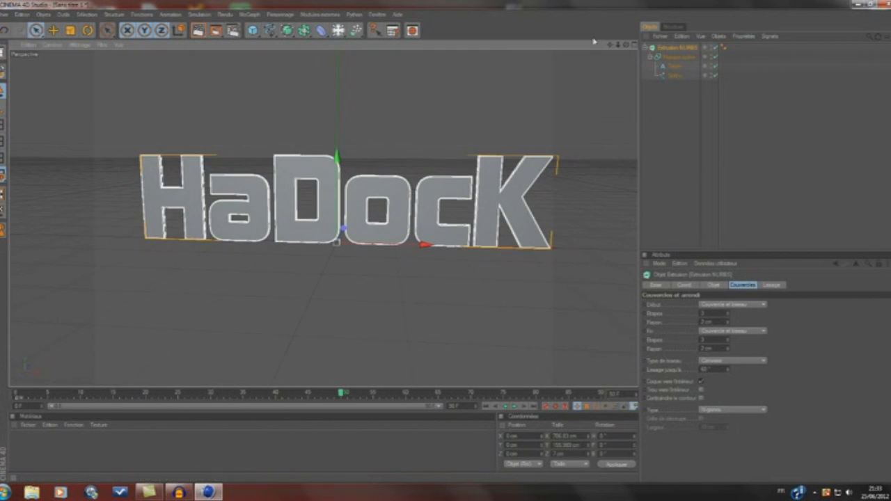
Add a MoGraph Cloner and place the Extrude NURBS under it.
scroll(516, 101, "down", 3)
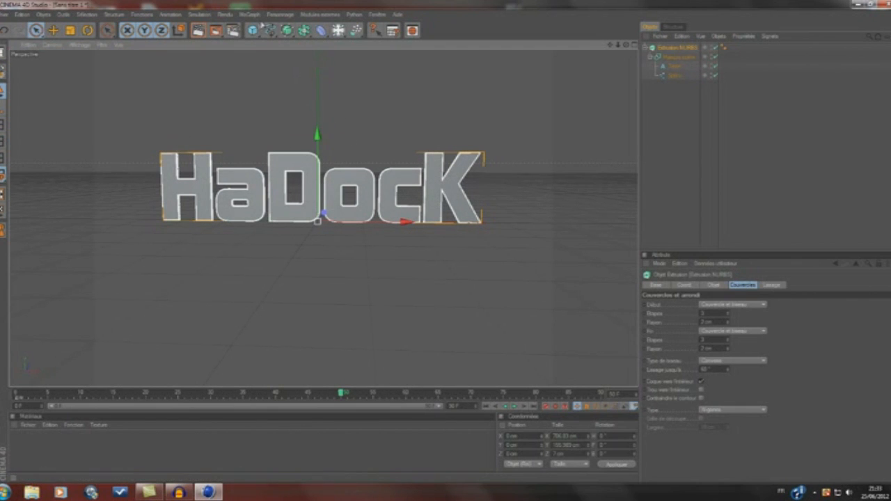
left_click(250, 15)
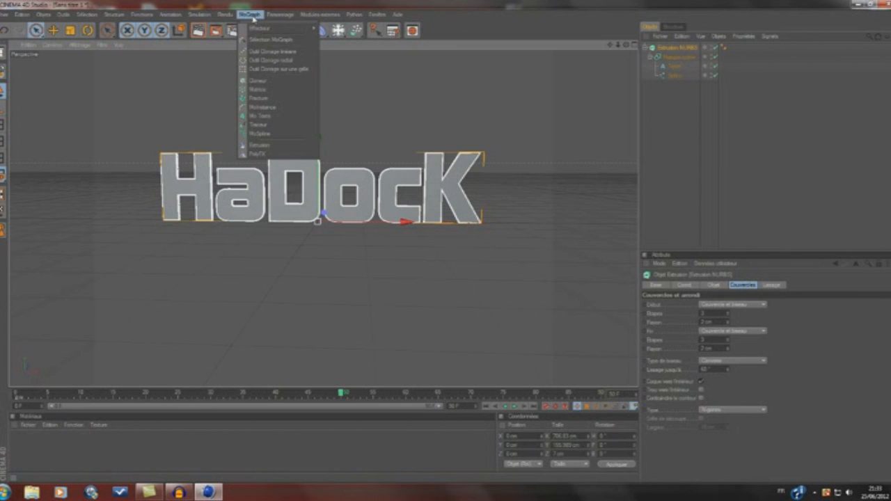
left_click(675, 50)
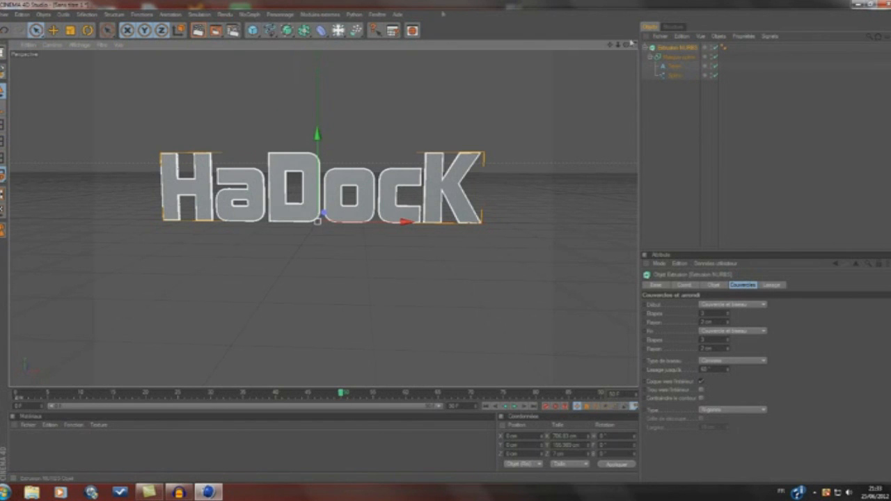
left_click(248, 14)
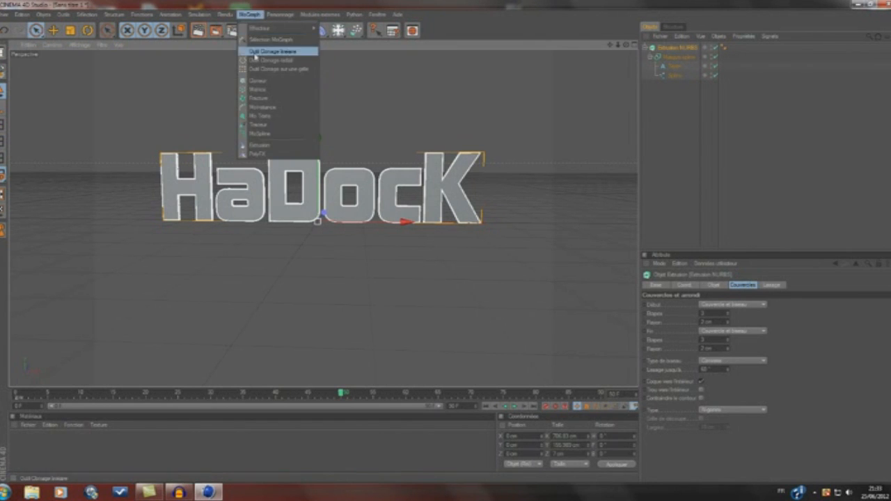
left_click(257, 80)
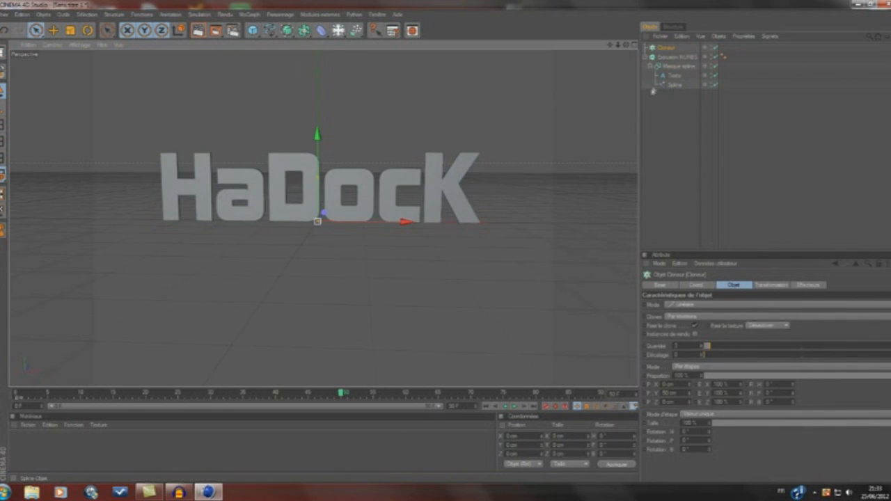
left_click_drag(674, 61, 674, 51)
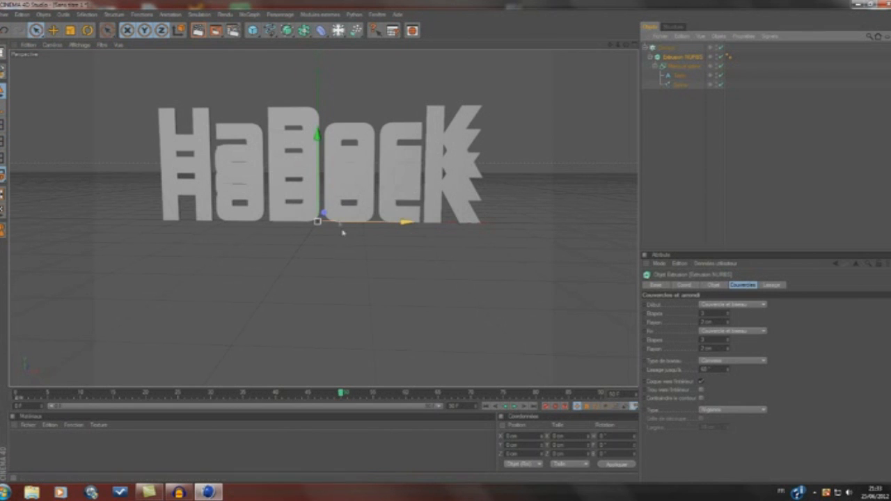
Set the Cloner's Y position offset between clones to 0 cm so the copies no longer stack vertically.
left_click_drag(359, 274, 282, 234, "alt")
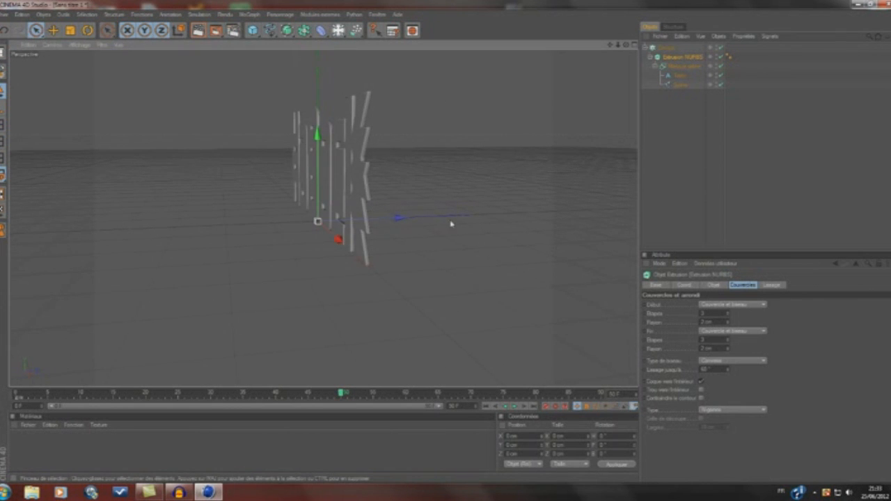
left_click_drag(308, 310, 399, 310, "alt")
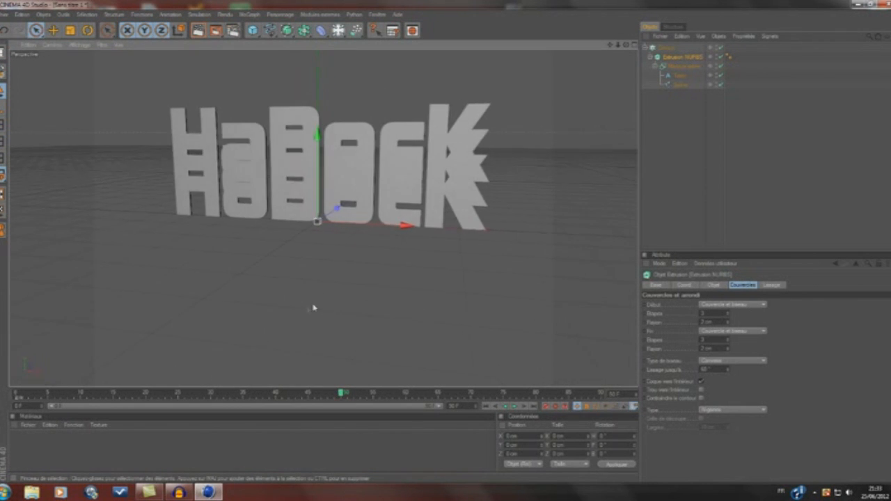
left_click(670, 47)
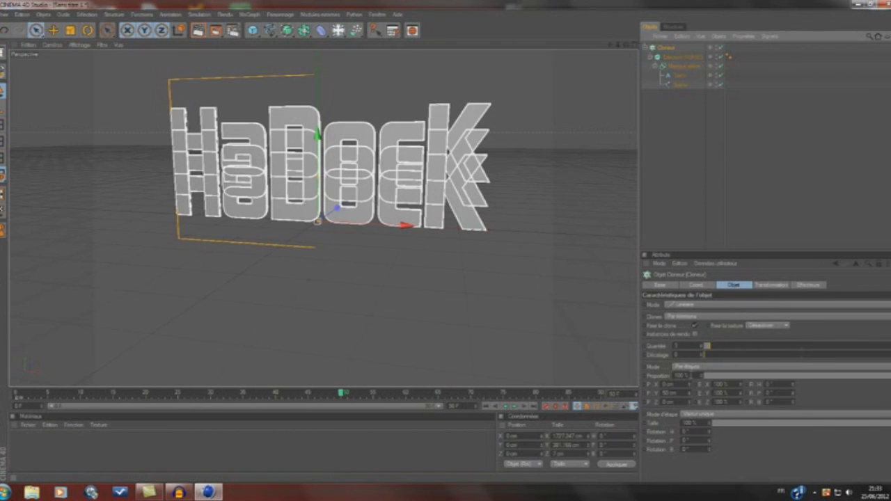
left_click(679, 393)
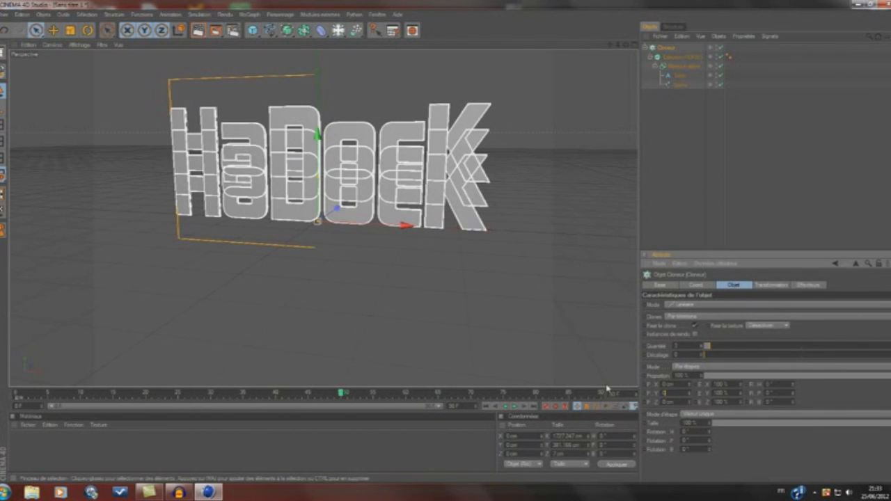
type("0")
key("Return")
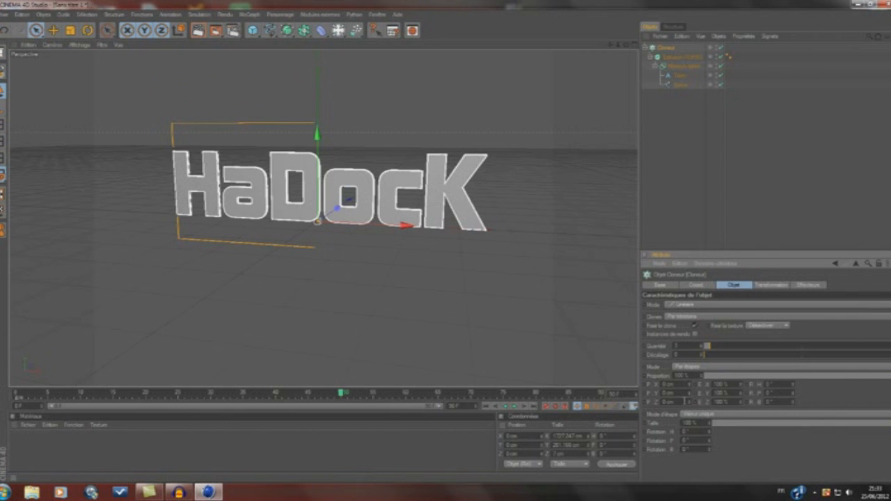
Set the Cloner's Z position offset to -7 cm and render the view to check the layers side by side.
left_click_drag(528, 324, 369, 328, "alt")
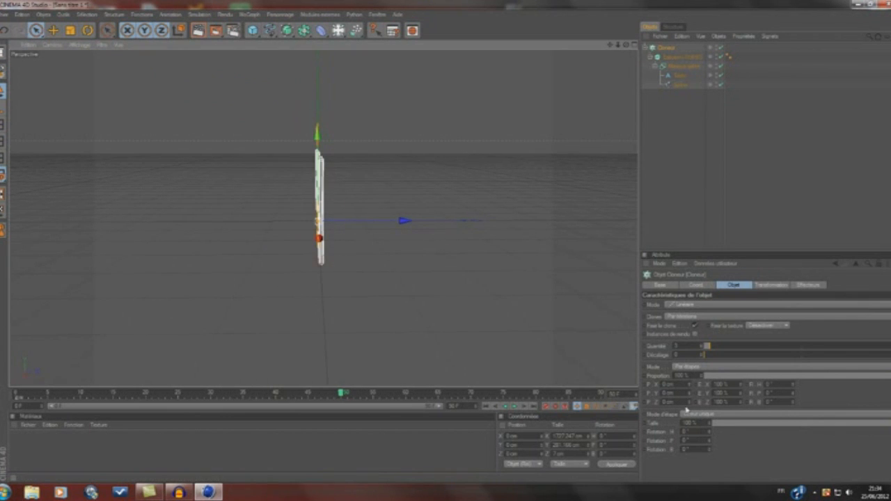
left_click_drag(689, 404, 689, 399)
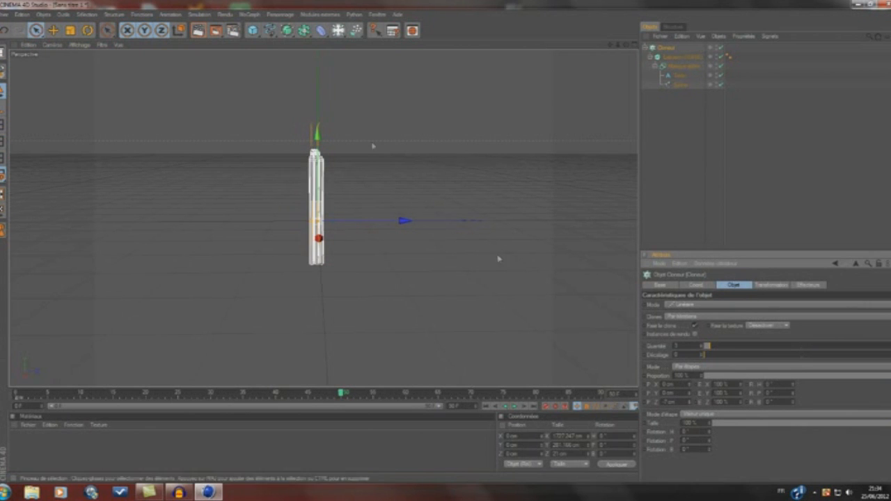
scroll(259, 80, "up", 3)
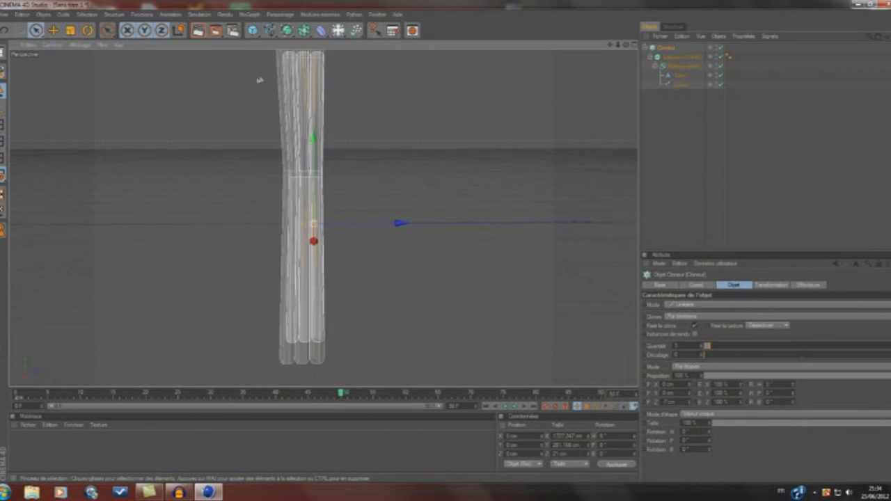
left_click(198, 30)
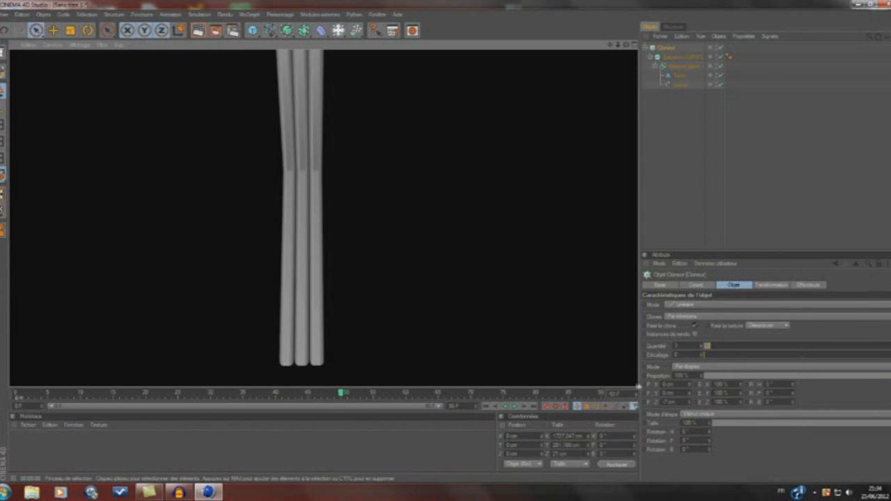
scroll(481, 215, "down", 3)
left_click_drag(484, 218, 526, 220, "alt")
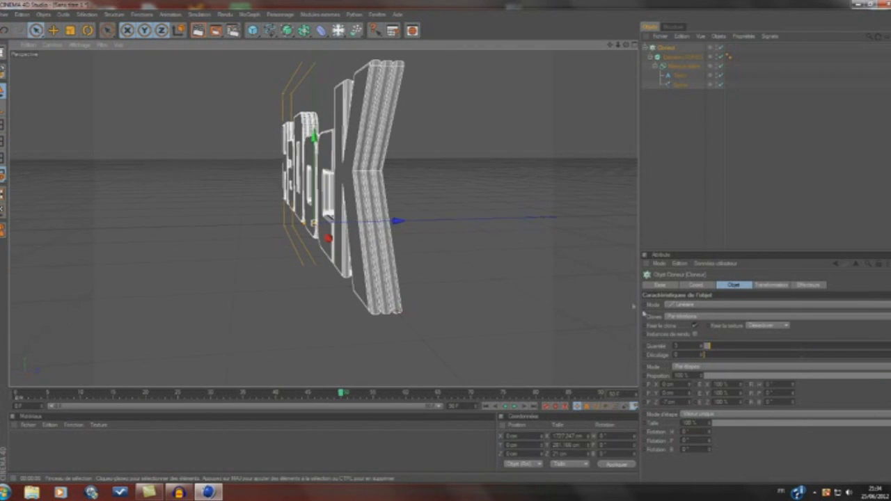
Raise the Cloner's clone count to 5 and look at the thickened text from the front.
left_click_drag(705, 347, 710, 346)
left_click_drag(548, 213, 622, 227, "alt")
scroll(564, 168, "down", 4)
left_click_drag(562, 167, 516, 158, "alt")
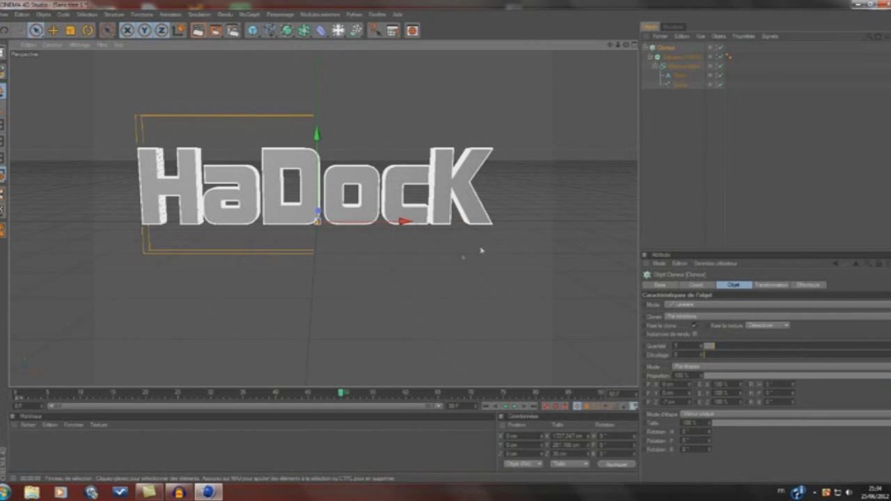
Add a MoGraph Step effector to the selected Cloner.
left_click(248, 15)
left_click(468, 17)
left_click(252, 14)
mouse_move(269, 28)
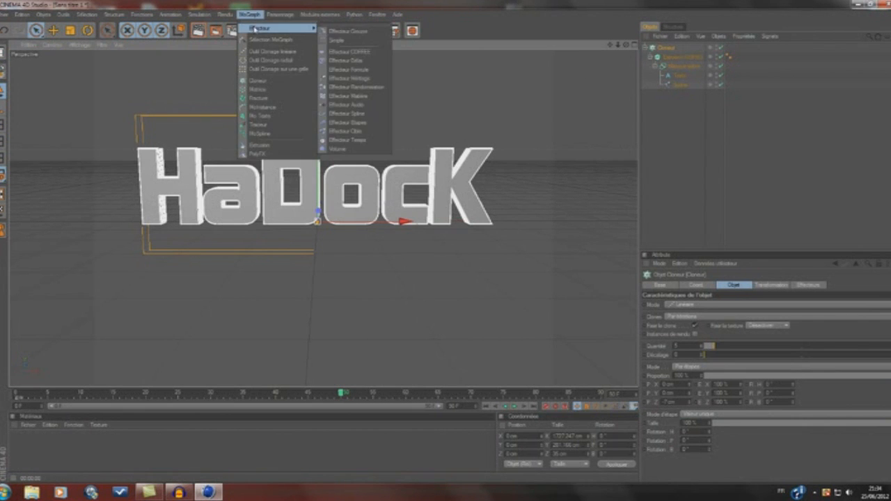
left_click(347, 122)
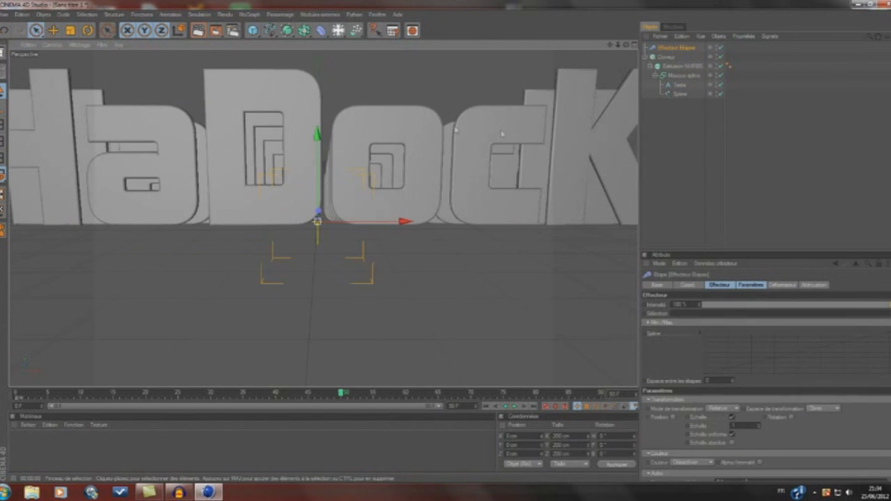
scroll(461, 129, "down", 3)
scroll(443, 146, "down", 2)
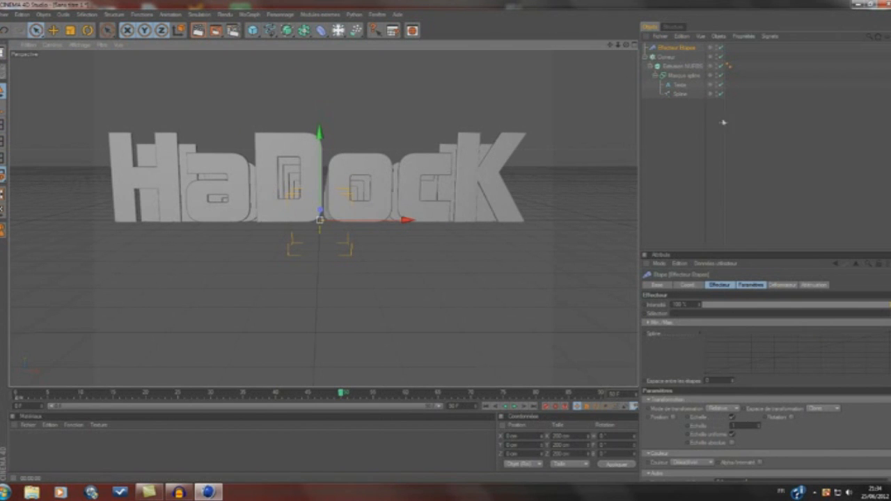
Turn off the Step effector's scale transformation.
left_click(732, 418)
scroll(411, 209, "up", 2)
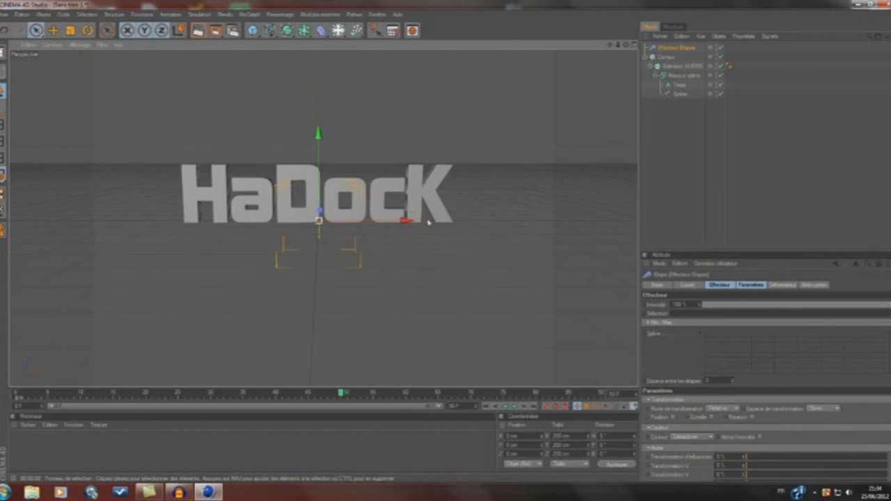
left_click_drag(448, 231, 411, 230, "alt")
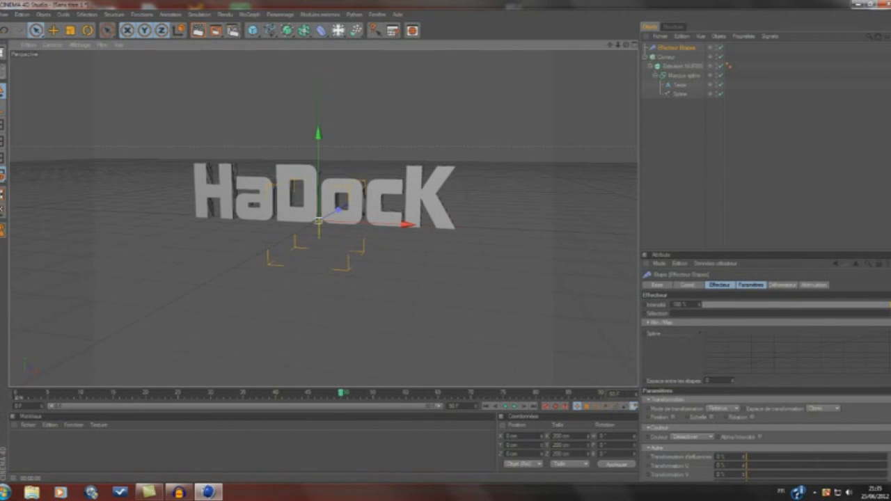
Set the Step effector's time offset to 17 F and inspect the staggered layers from an angle.
scroll(889, 449, "down", 1)
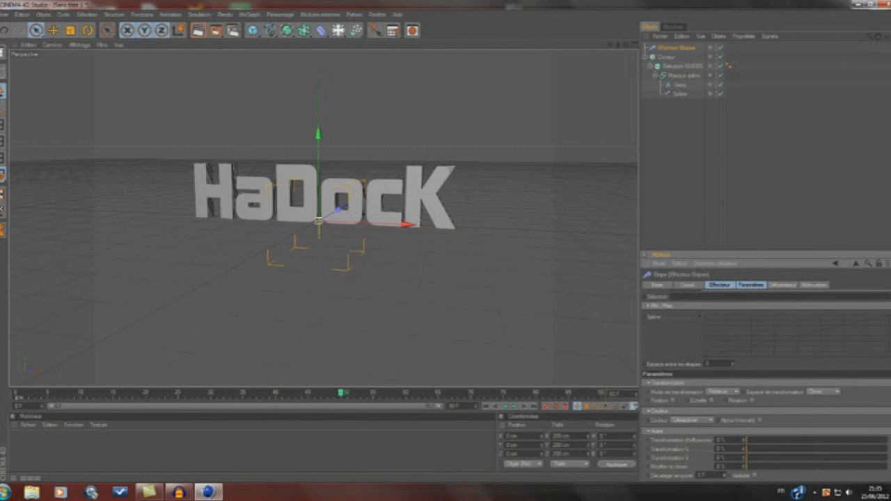
left_click_drag(725, 476, 725, 472)
scroll(542, 308, "up", 2)
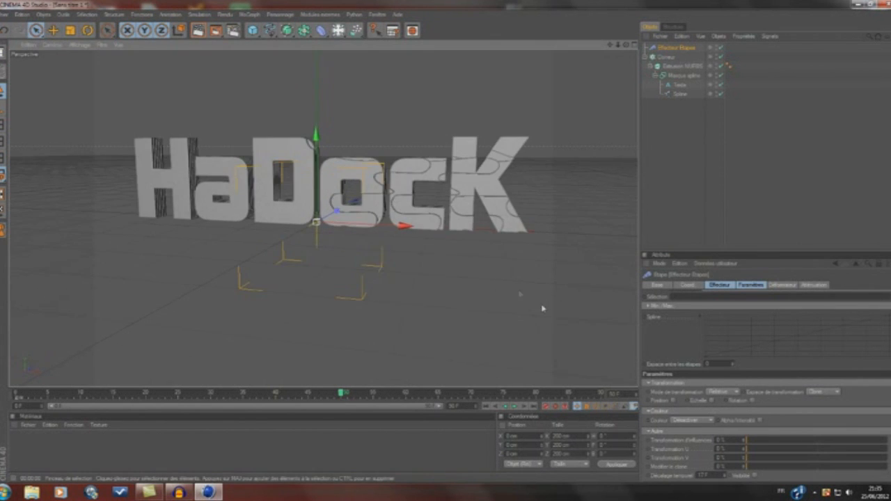
left_click_drag(542, 308, 453, 245, "alt")
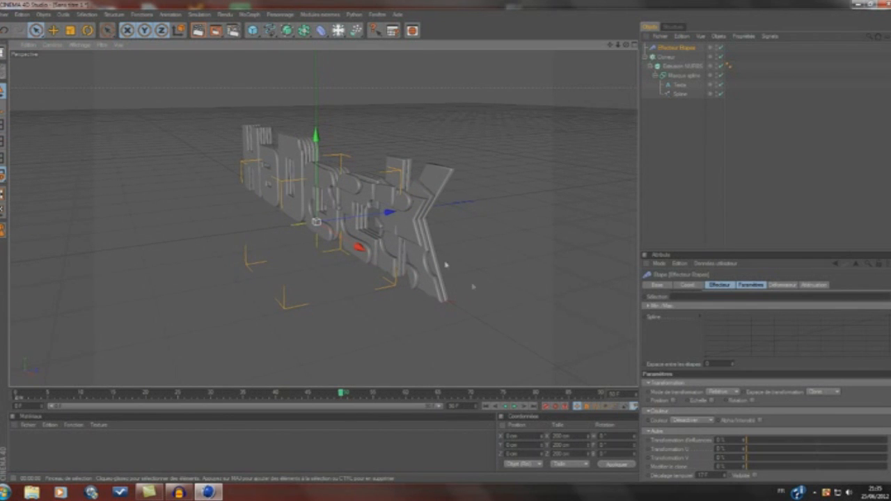
Scrub the animation to frame 53 and examine how the staggered layers reveal the text.
left_click_drag(341, 393, 360, 367)
left_click_drag(495, 300, 612, 285, "alt")
scroll(435, 262, "down", 2)
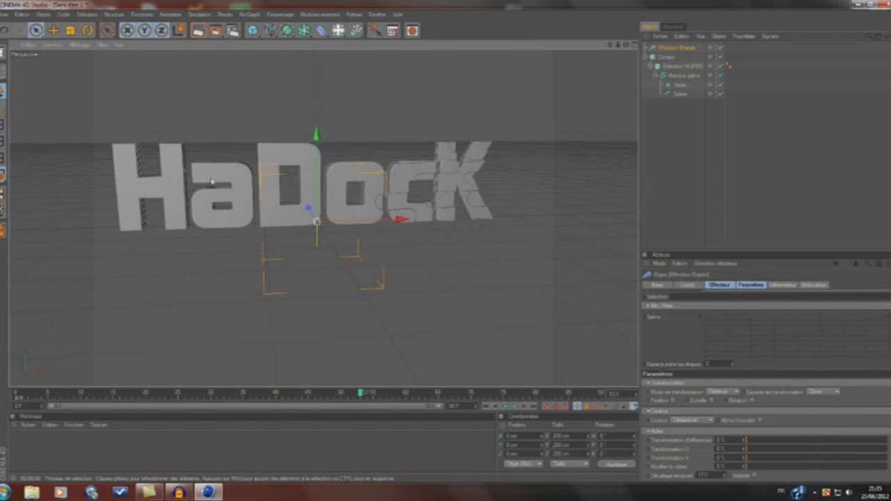
scroll(481, 262, "down", 2)
scroll(480, 261, "up", 1)
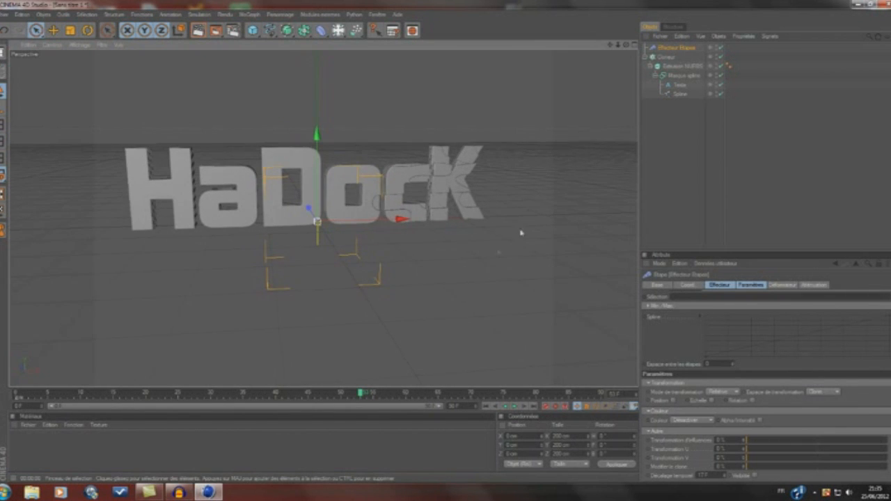
Copy the Extrude NURBS from the Cloner and paste the duplicate at the top level of the scene.
left_click(665, 68)
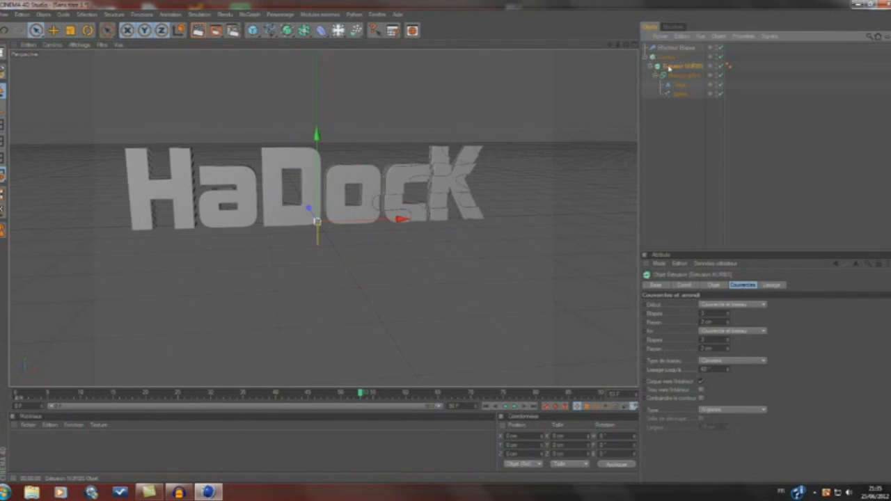
left_click(655, 75)
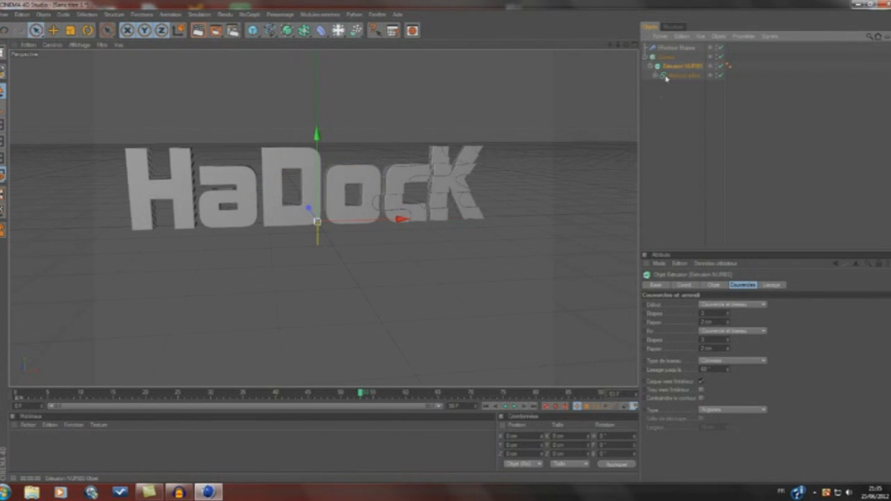
left_click(682, 35)
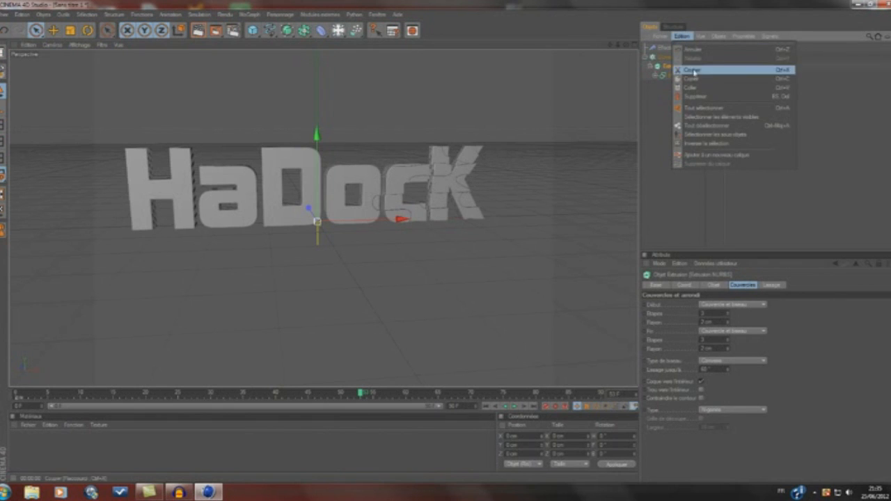
left_click(693, 79)
left_click(665, 112)
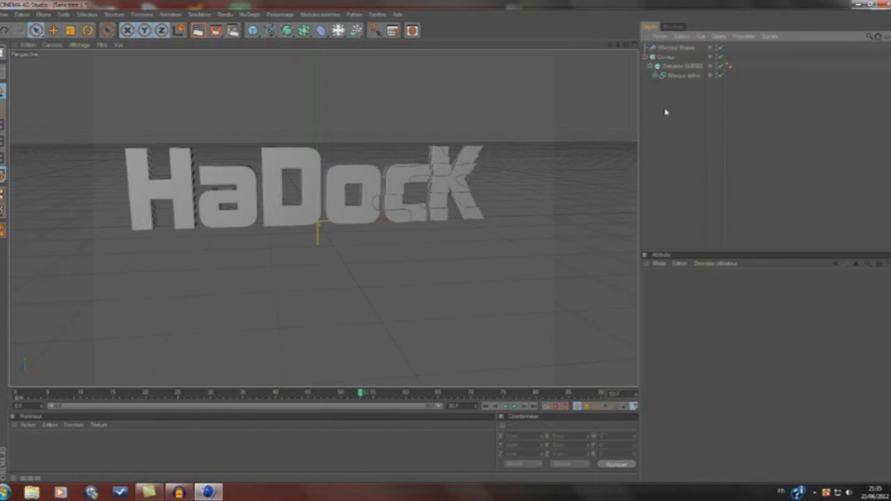
left_click(682, 35)
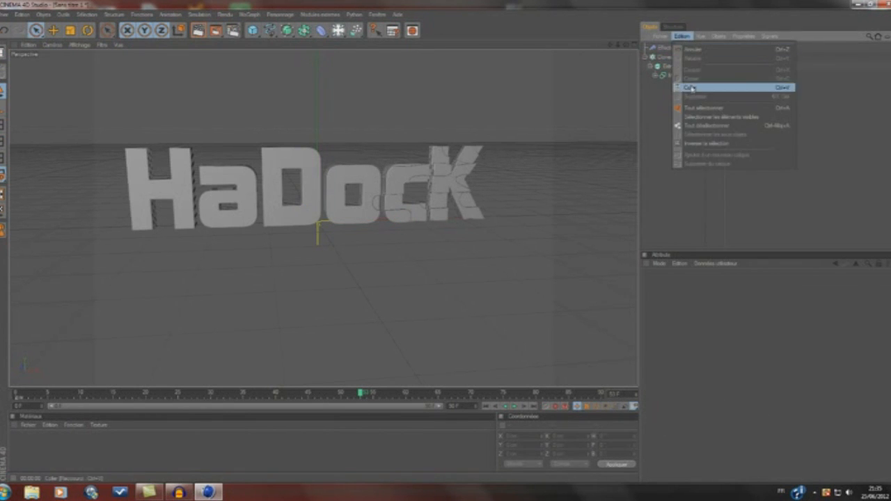
left_click(691, 89)
Scrub the animation to frame 69 and compare the pasted extrusion with the clone layers from the side.
left_click_drag(532, 218, 286, 372, "alt")
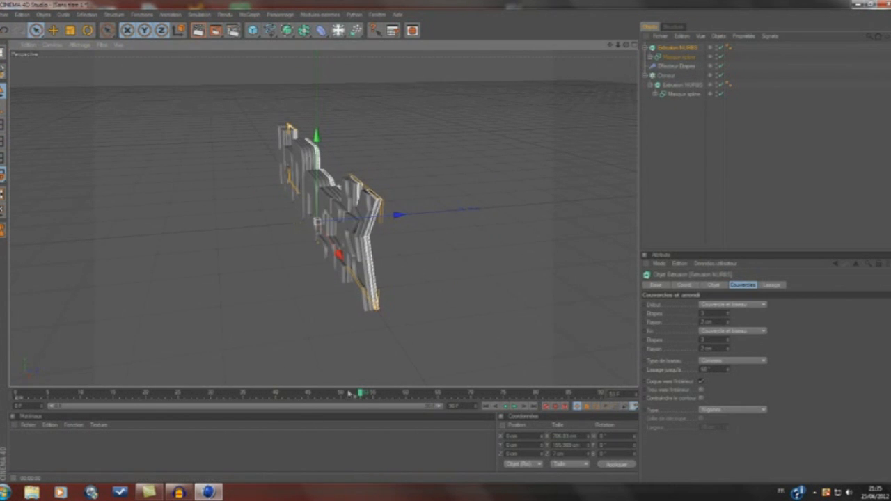
left_click_drag(362, 394, 446, 394)
left_click_drag(422, 289, 348, 261, "alt")
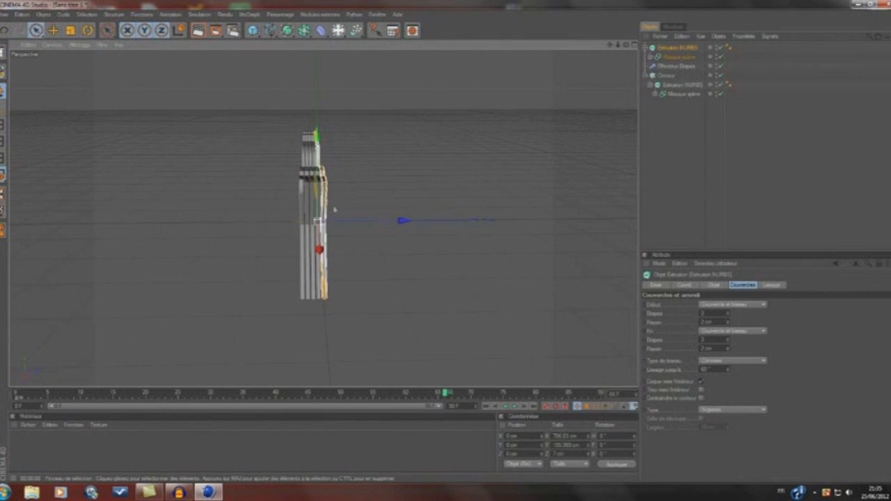
left_click_drag(448, 397, 466, 394)
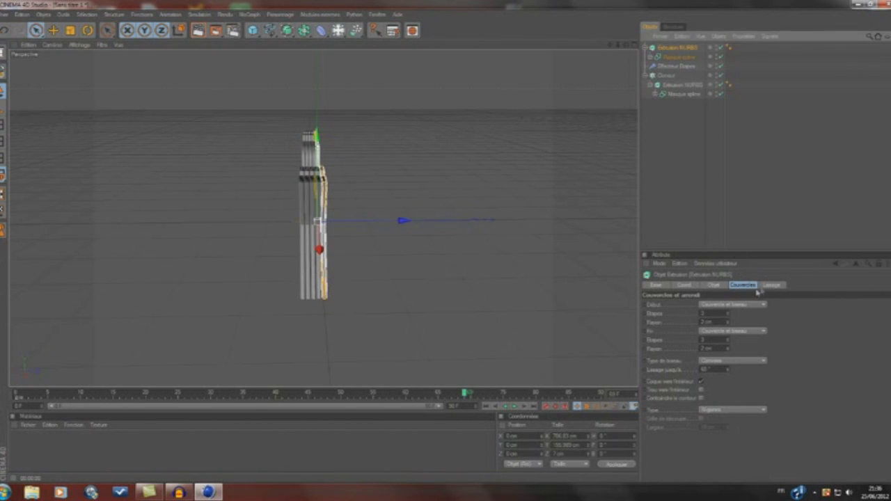
Set the pasted Extrude NURBS movement along Z to -30 cm to span the clones, and render the view.
left_click(727, 287)
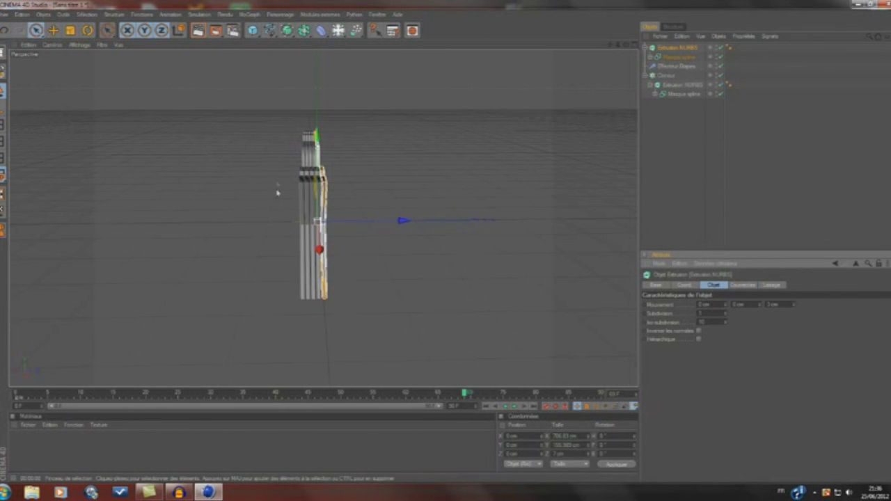
left_click_drag(795, 305, 796, 317)
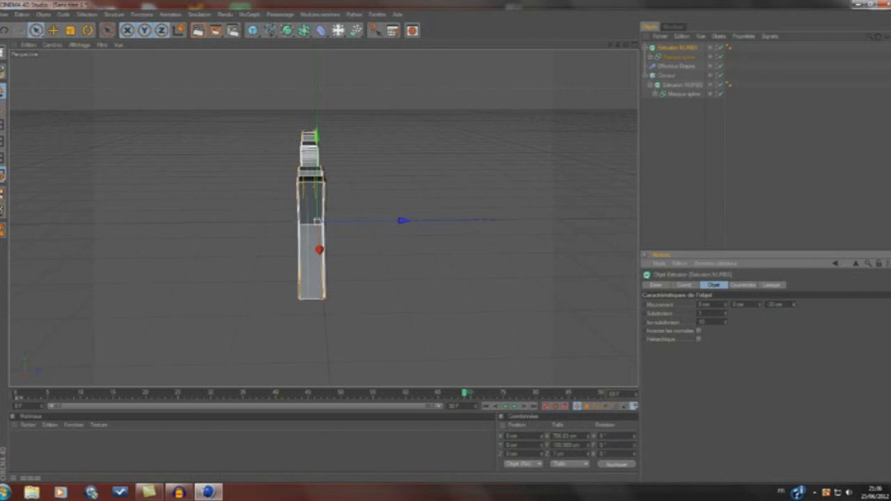
left_click_drag(418, 237, 486, 229, "alt")
left_click(198, 30)
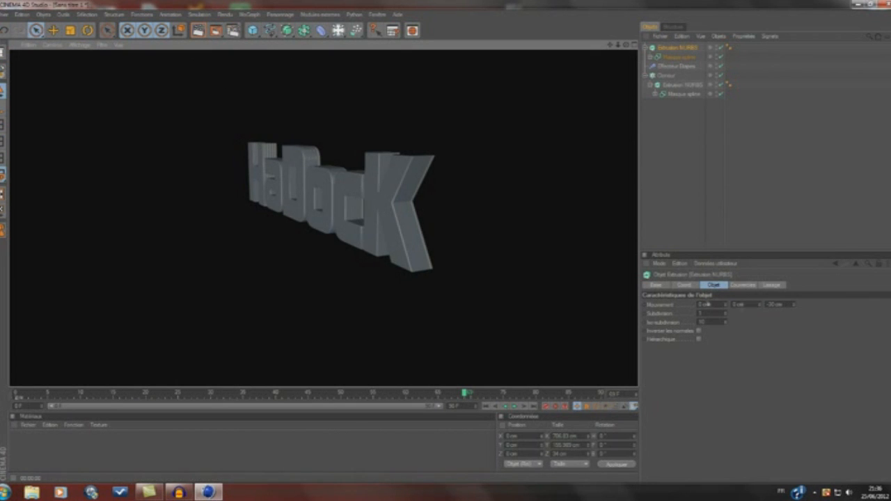
Set the start and end cap bevel radius of the pasted Extrude NURBS to 5 cm.
left_click(743, 286)
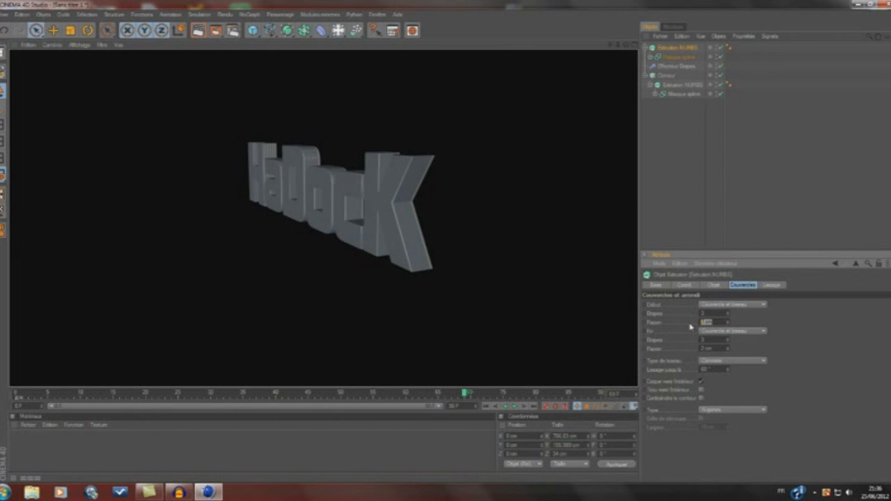
left_click(843, 364)
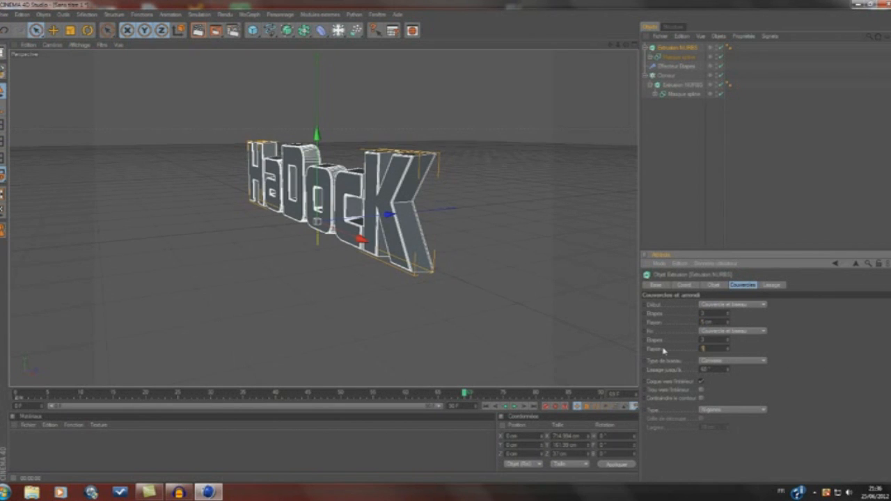
left_click(813, 347)
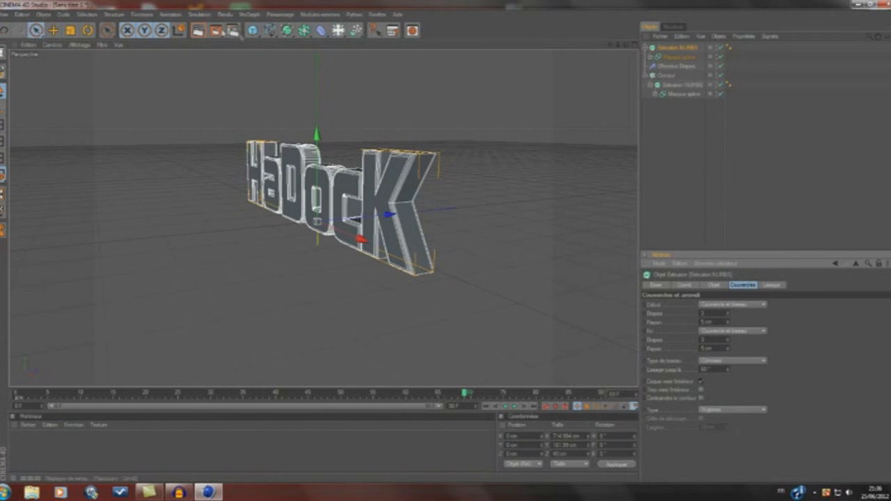
Render the view to check the 5 cm bevels on the text from the side and from the front.
left_click(198, 30)
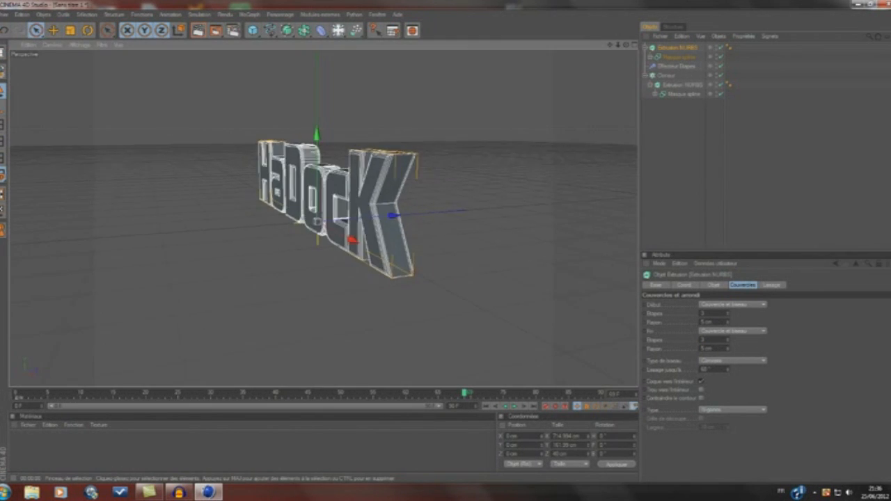
left_click_drag(390, 230, 244, 228, "alt")
left_click(199, 31)
left_click_drag(457, 266, 461, 272, "alt")
Play the animation from the start to check the timing of the outer extrusion against the clones.
left_click(495, 407)
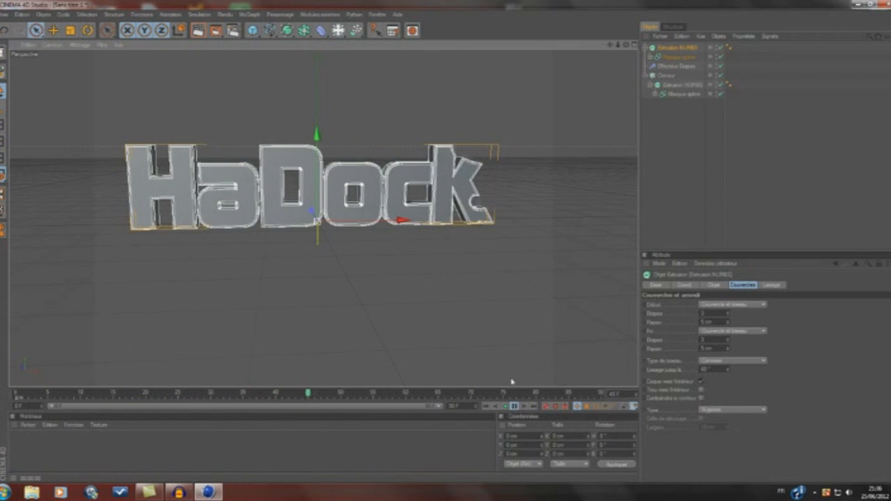
left_click(514, 407)
left_click(486, 407)
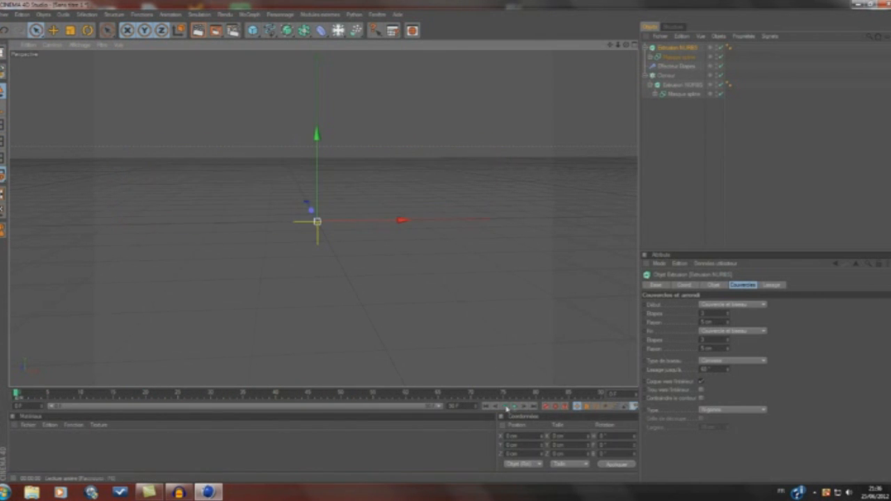
left_click(514, 407)
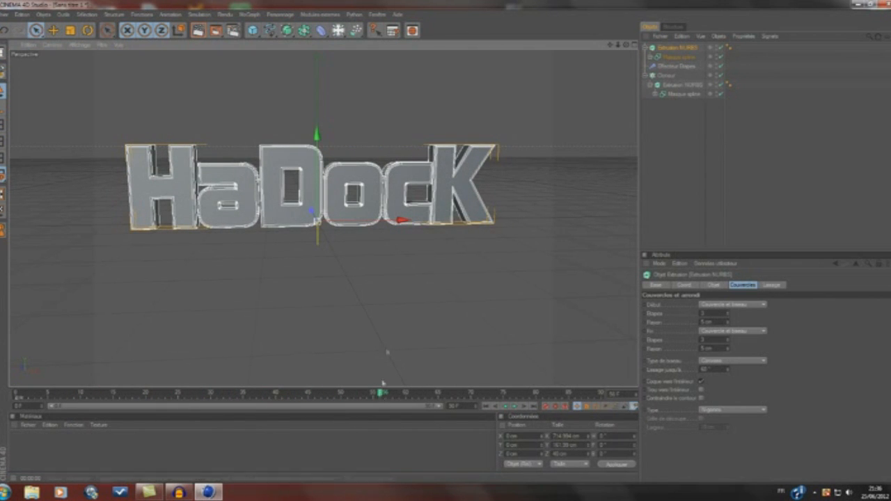
In the timeline, shift the pasted extrusion's mask spline keys to run from frame 24 to frame 84.
left_click(375, 15)
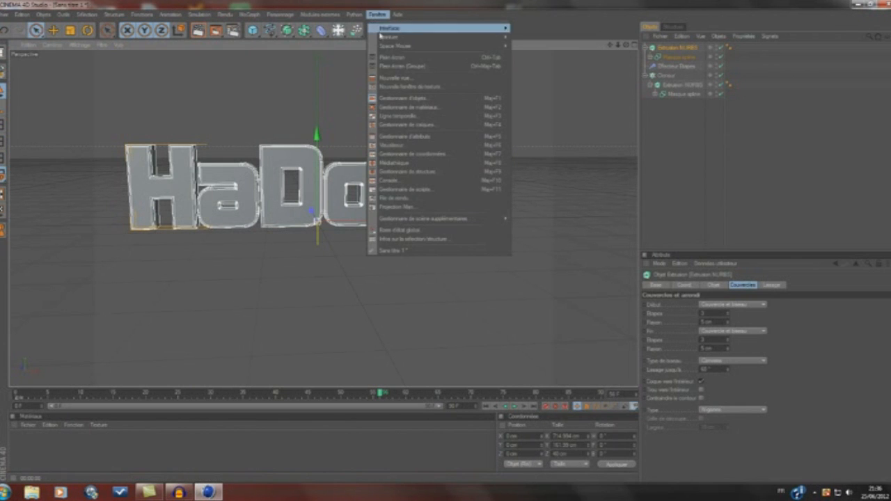
left_click(416, 118)
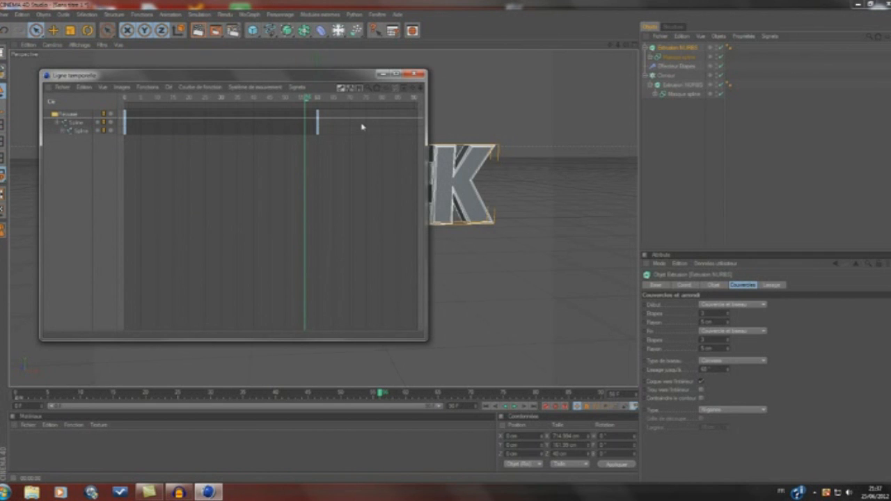
left_click_drag(362, 122, 114, 122)
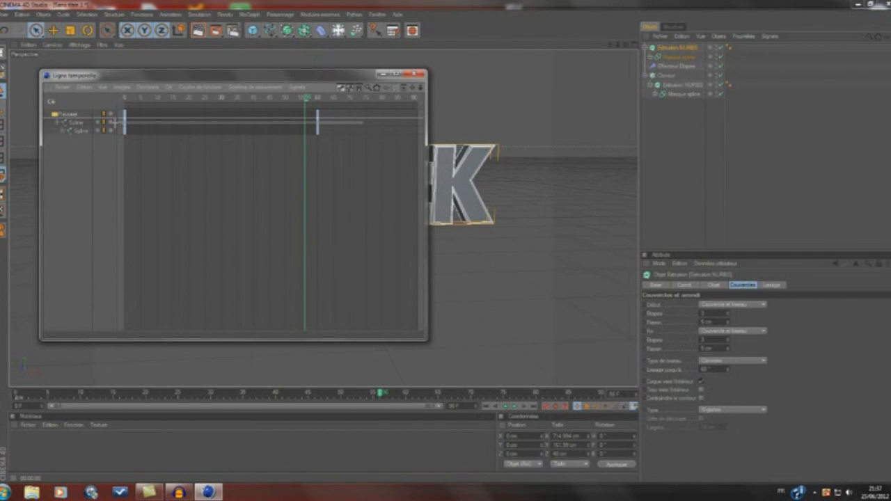
left_click_drag(134, 106, 217, 109)
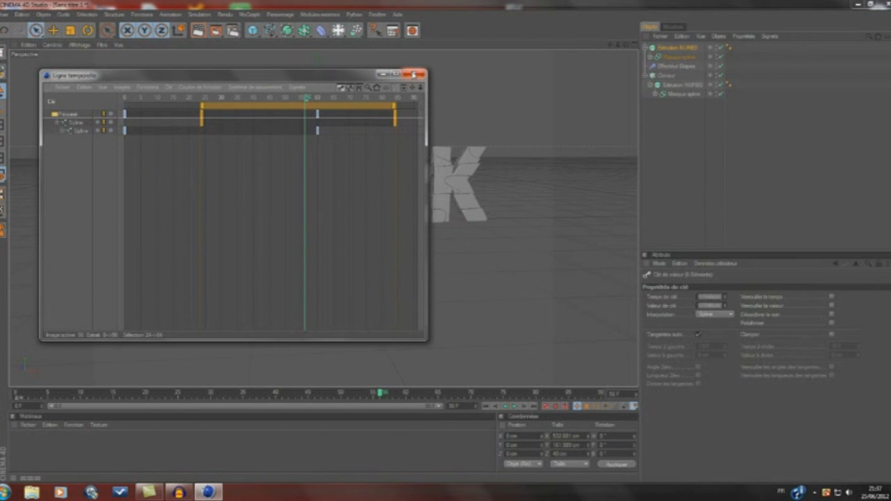
left_click(414, 74)
Replay the animation from frame 0 to check the delayed reveal of the outer extrusion over the clone layers.
left_click_drag(383, 397, 11, 401)
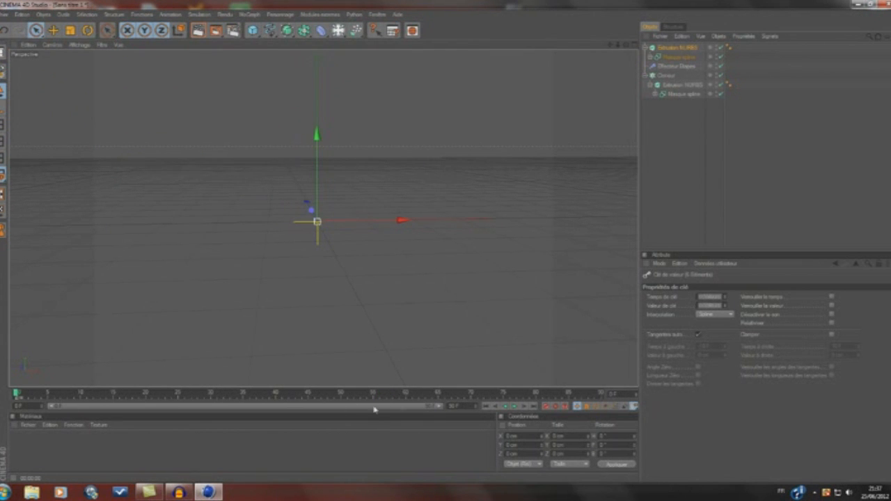
left_click(515, 407)
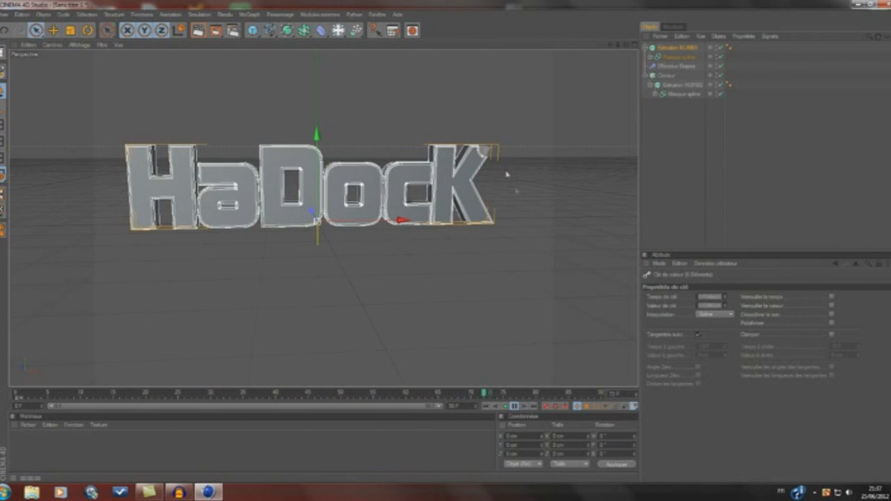
left_click(516, 407)
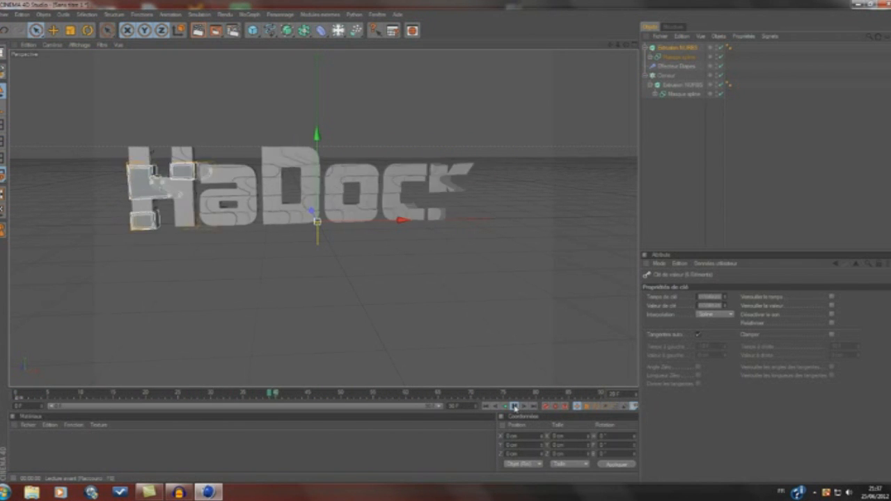
left_click(515, 407)
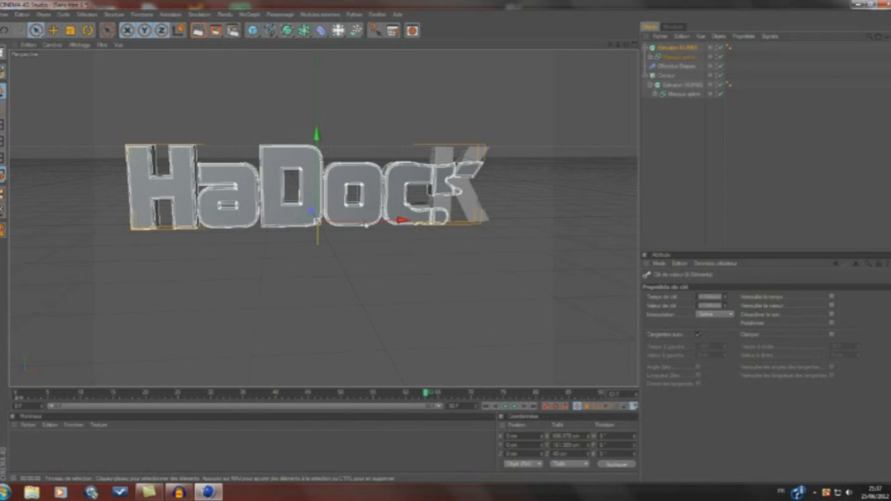
left_click_drag(368, 255, 316, 257, "alt")
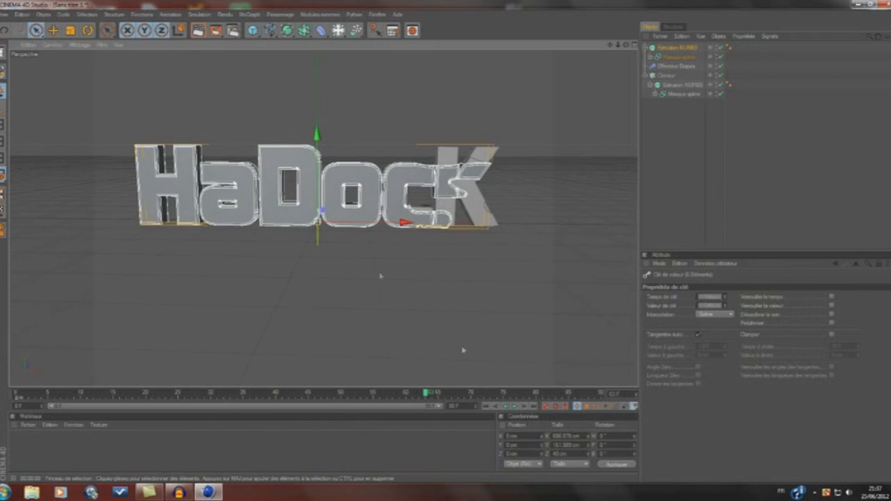
left_click(487, 408)
left_click(514, 407)
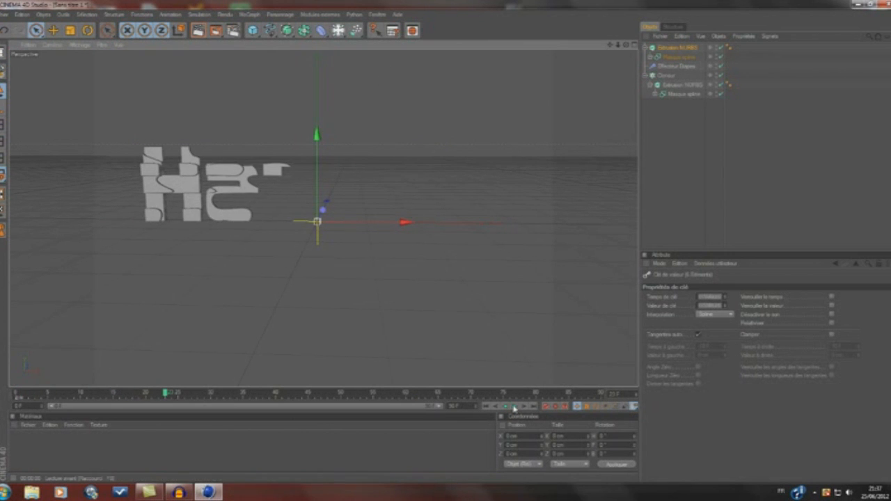
left_click(514, 407)
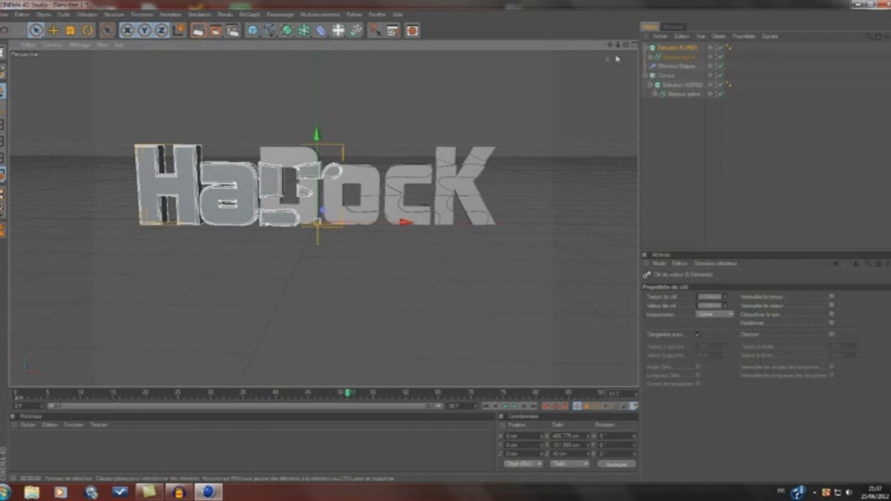
Add a light and position it above and in front of the text.
left_click_drag(611, 45, 610, 64)
left_click_drag(338, 30, 370, 44)
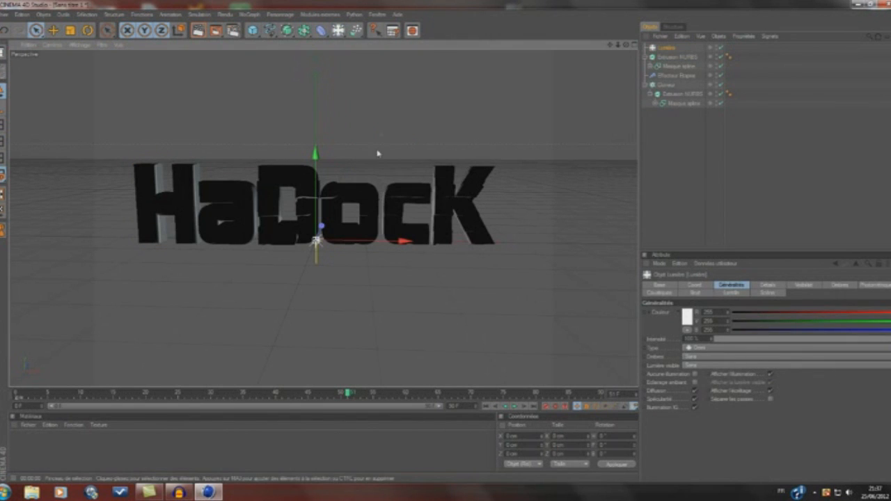
left_click_drag(321, 228, 291, 303)
left_click_drag(277, 248, 274, 1)
left_click_drag(626, 45, 703, 14)
left_click_drag(616, 45, 607, 48)
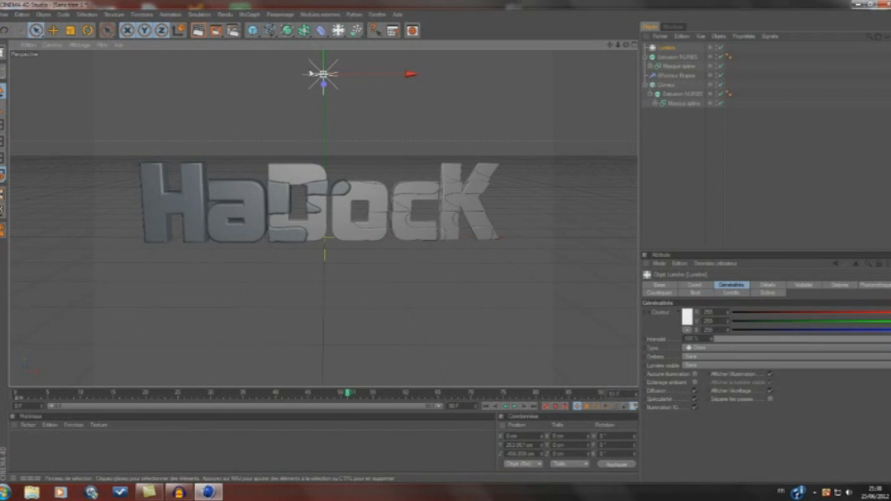
scroll(384, 199, "up", 2)
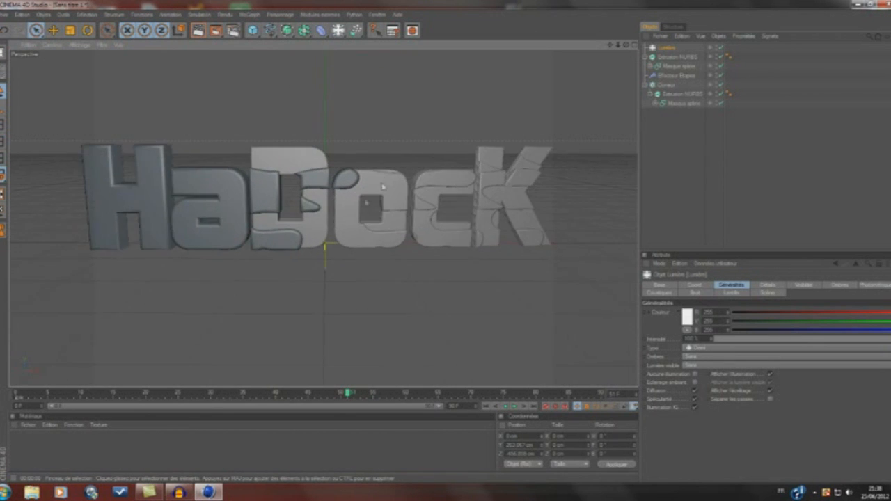
left_click_drag(610, 45, 624, 42)
scroll(487, 101, "down", 1)
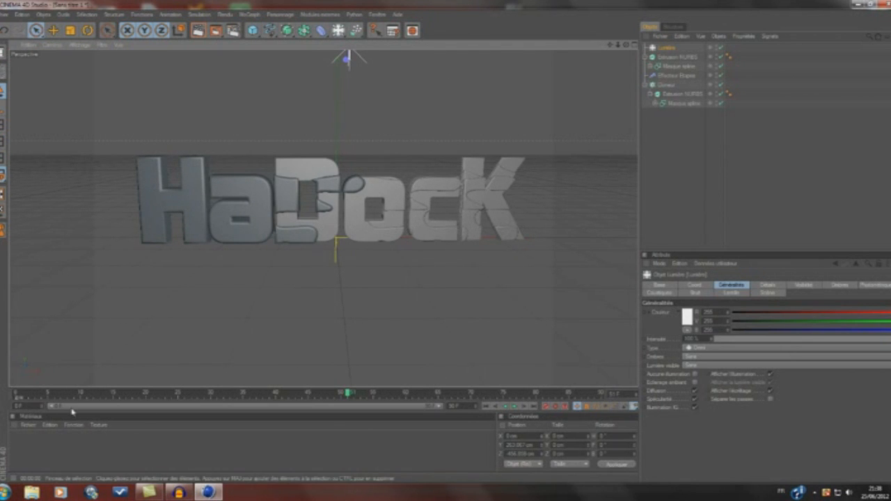
Create a new material and enable its reflection channel.
left_click(28, 425)
mouse_move(46, 318)
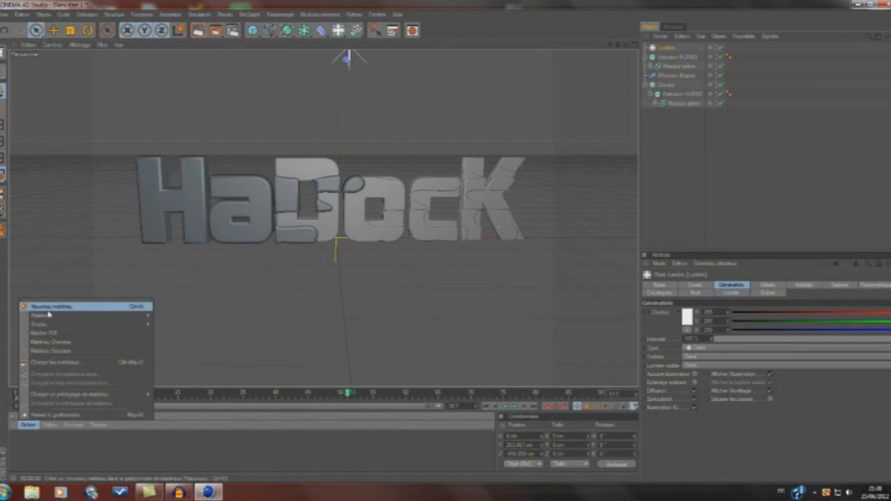
left_click(49, 306)
double_click(19, 443)
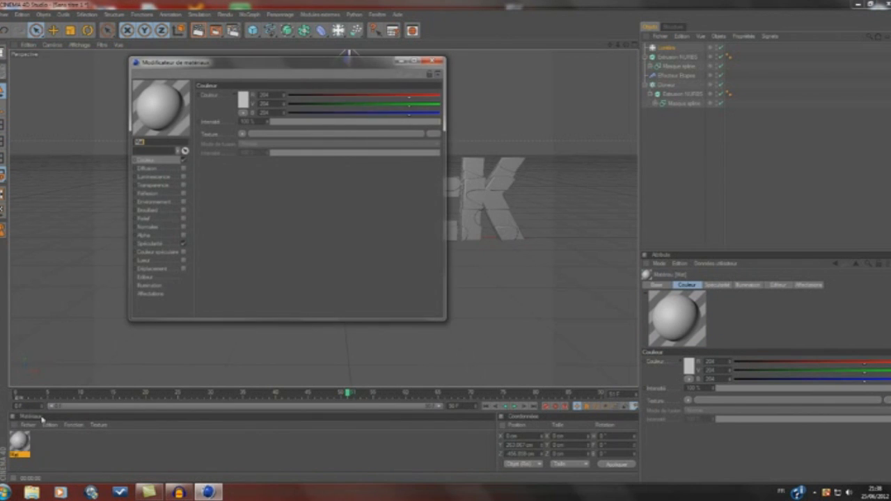
left_click(152, 194)
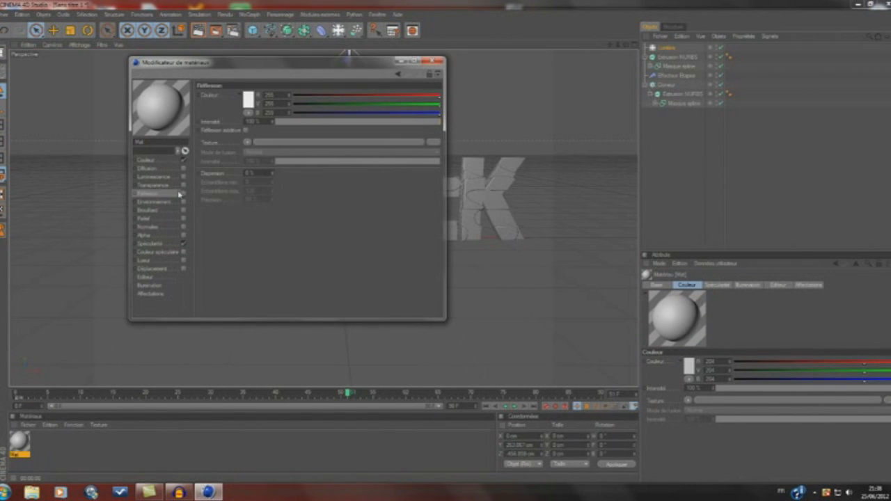
left_click(183, 193)
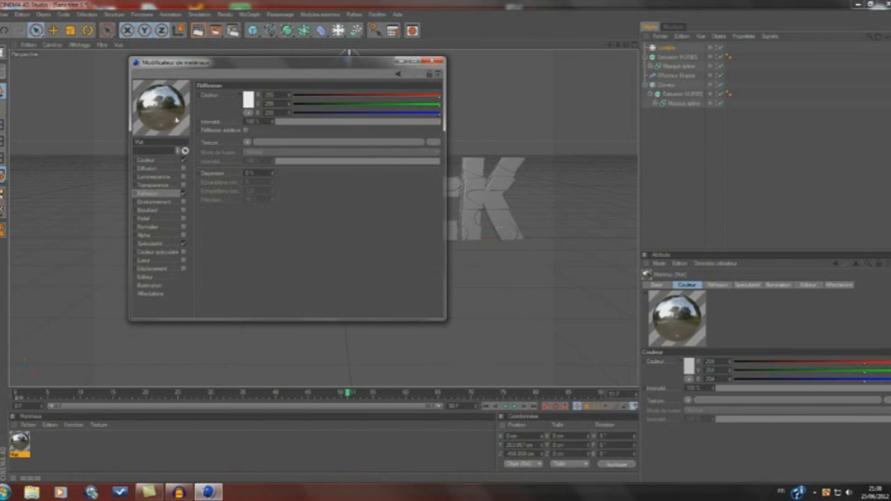
left_click(402, 62)
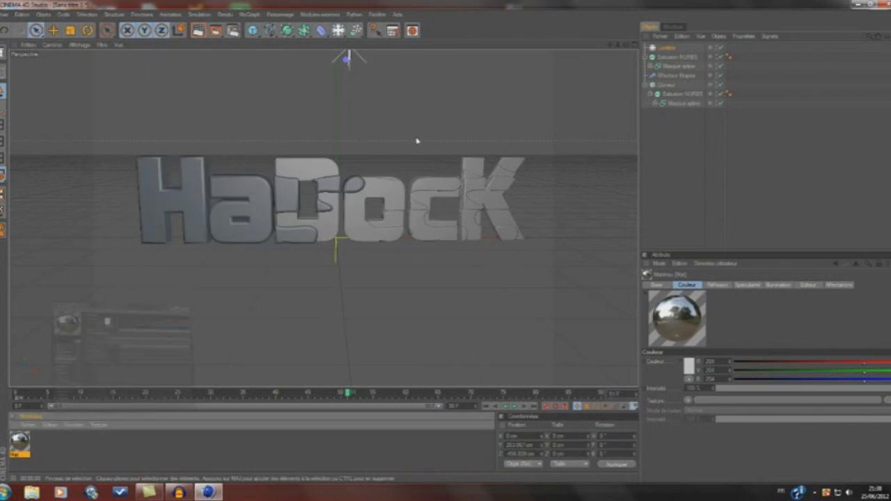
Rename the top-level Extrude NURBS as couvercle and the one inside the Cloner as couleur.
left_click(674, 59)
type("d")
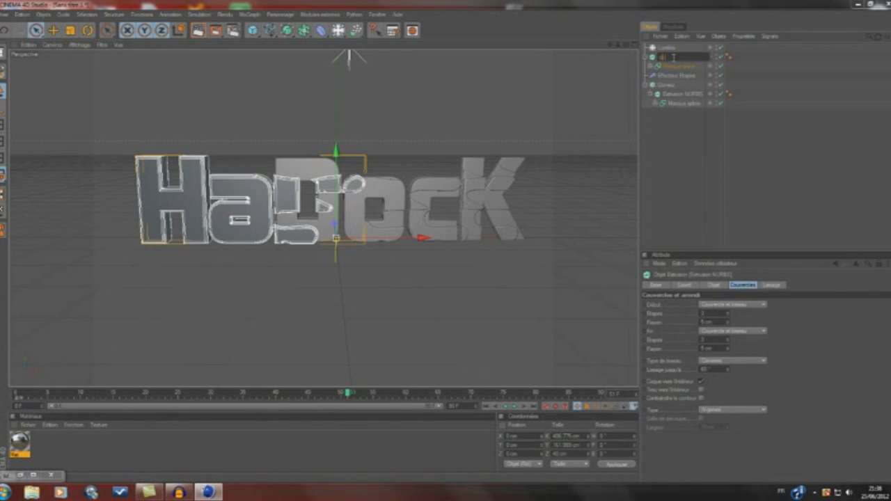
type("ouvercle")
key("Return")
double_click(678, 94)
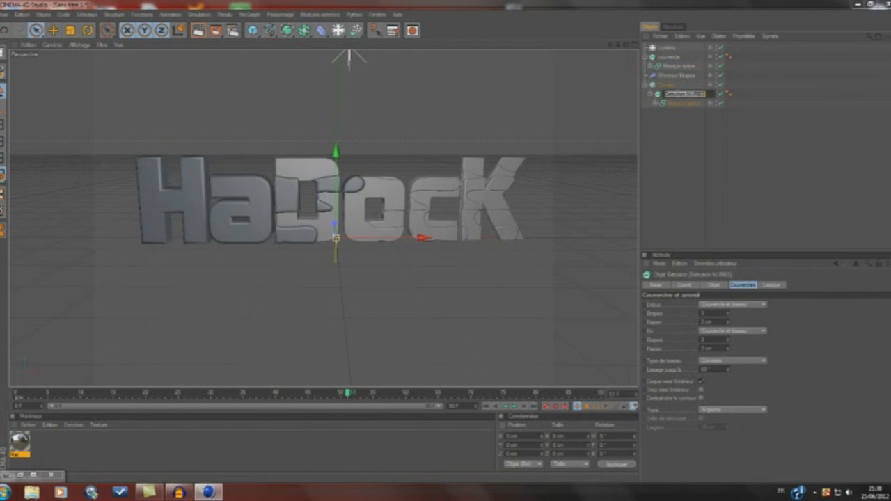
type("couleur")
key("Return")
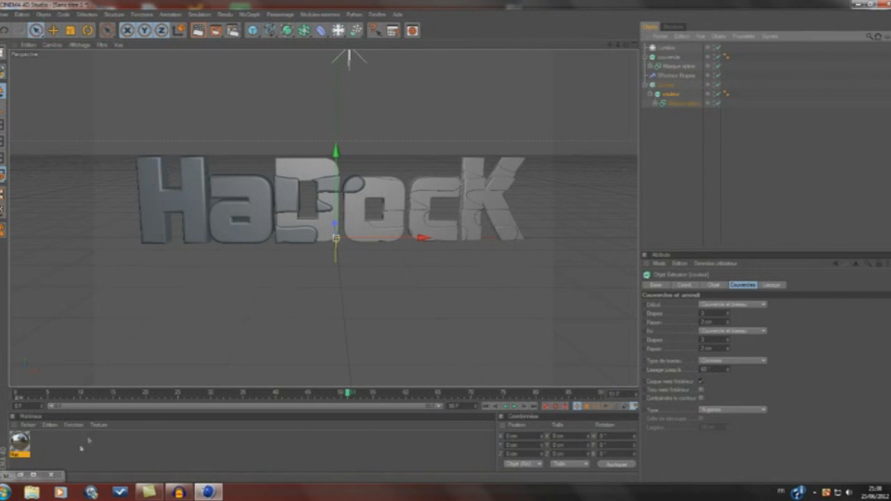
Set the material's reflection texture to Fresnel and apply the material to the couvercle extrusion.
double_click(20, 442)
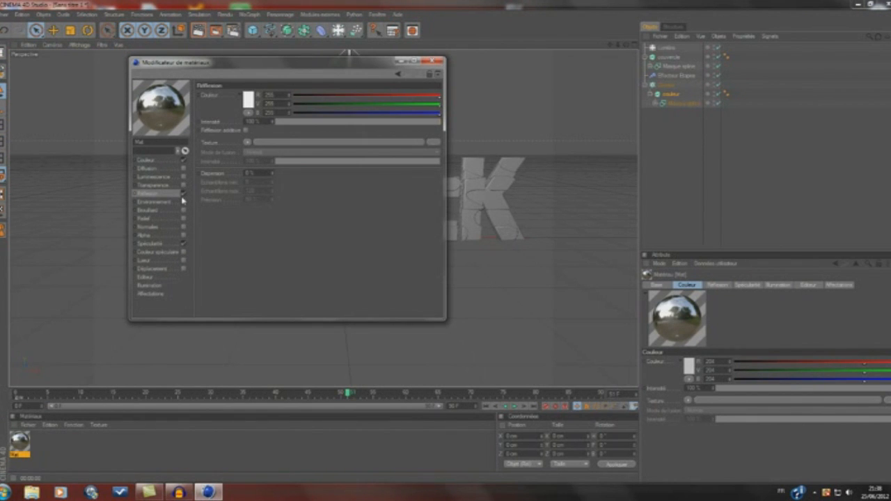
left_click(247, 143)
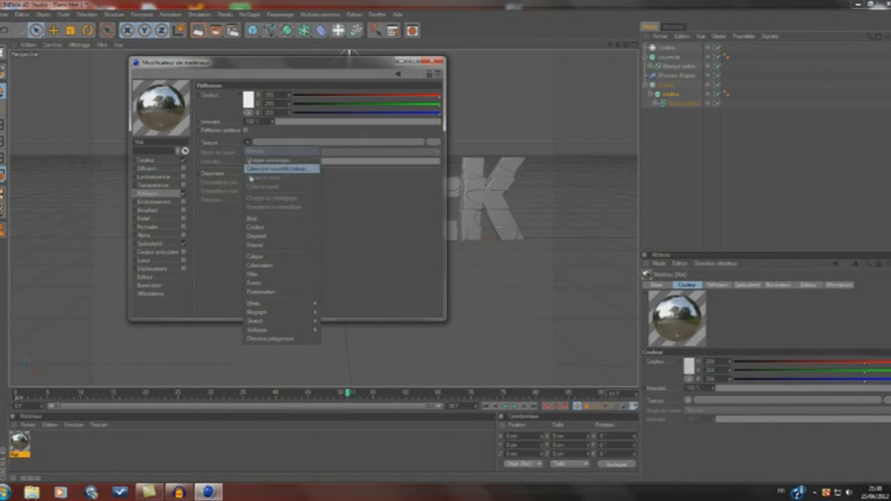
left_click(258, 237)
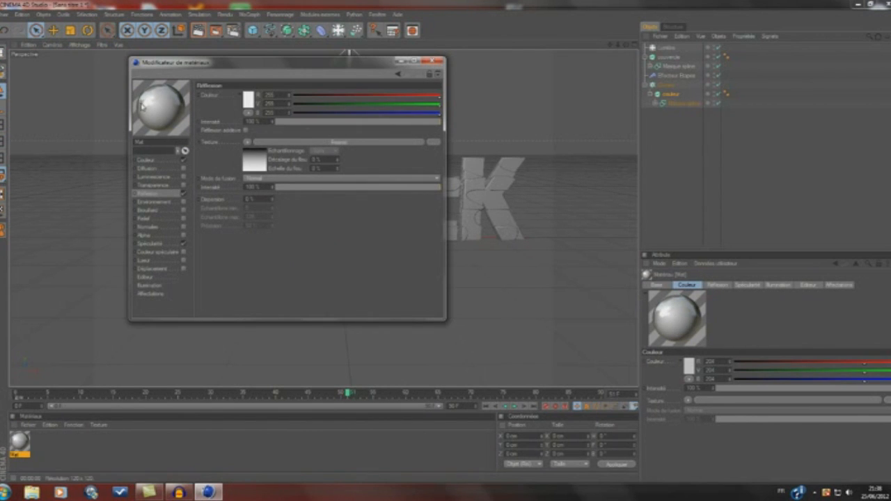
left_click(434, 61)
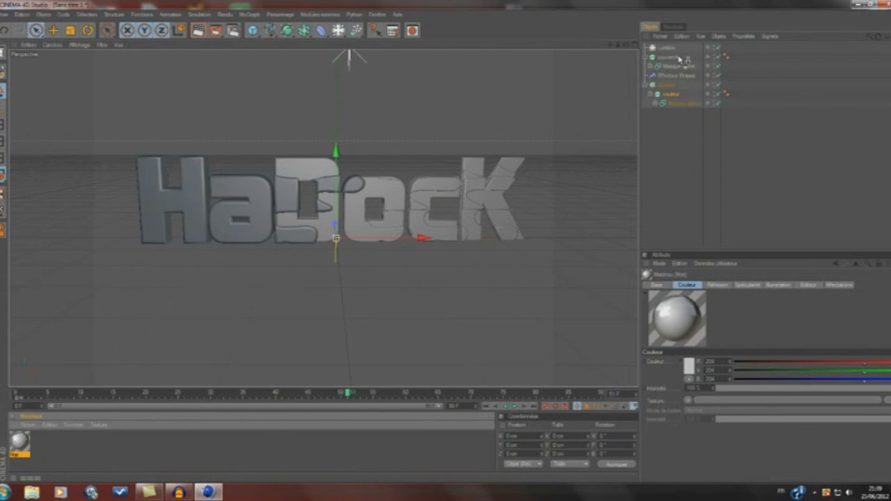
left_click_drag(687, 60, 681, 57)
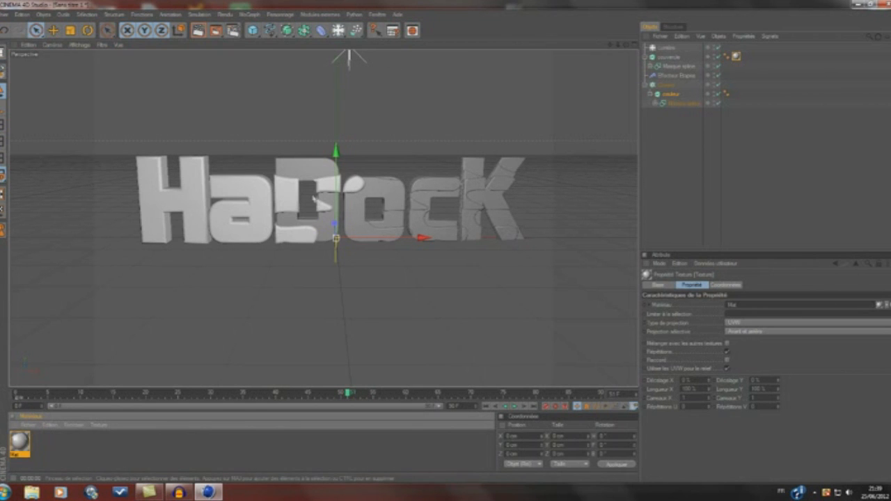
left_click(663, 165)
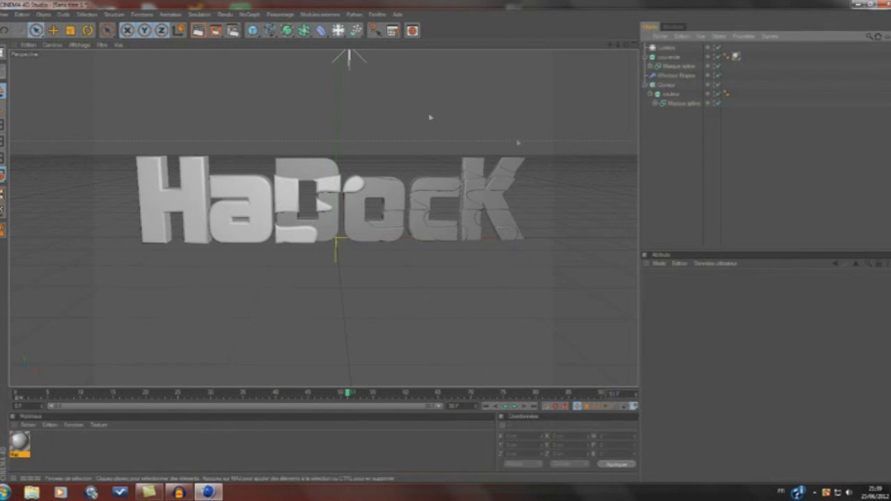
left_click(250, 15)
mouse_move(255, 29)
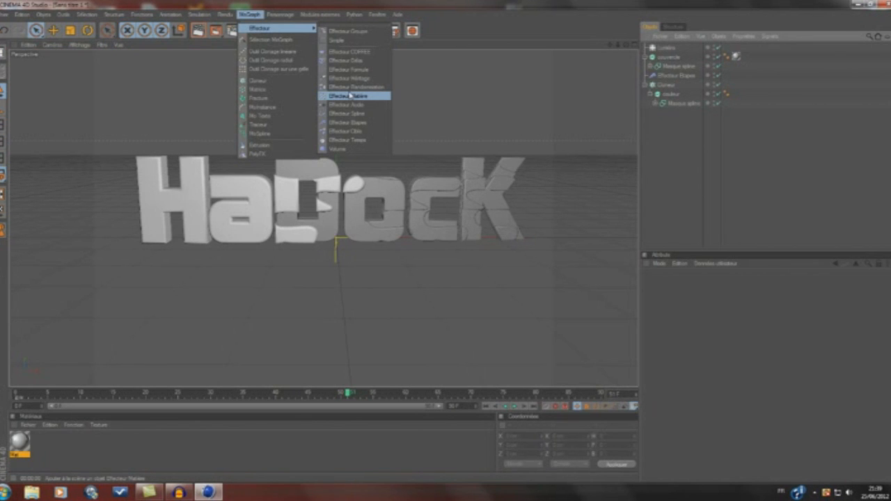
left_click(375, 5)
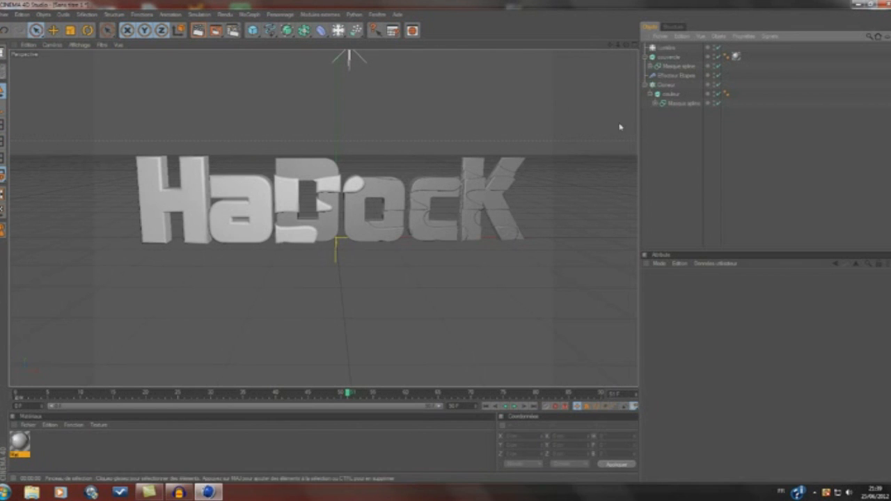
Add a Shader effector (Effecteur Matière) to the Cloner that holds the couleur extrusion.
left_click(670, 95)
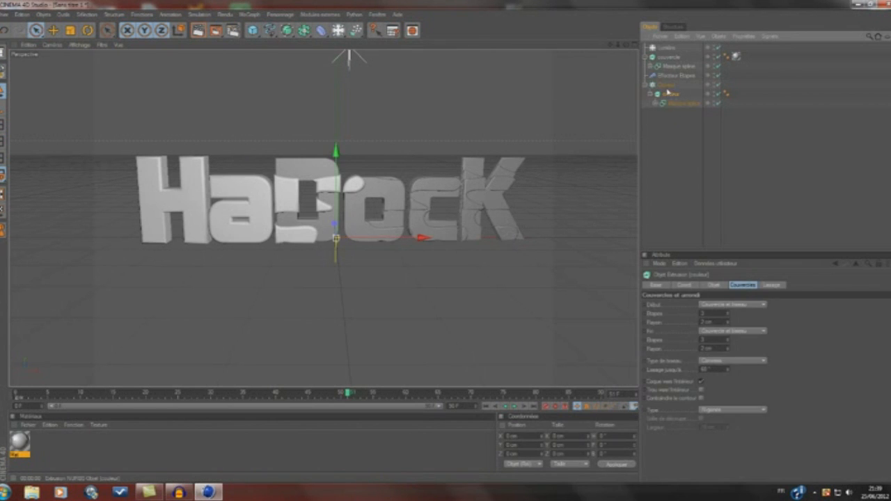
left_click(666, 85)
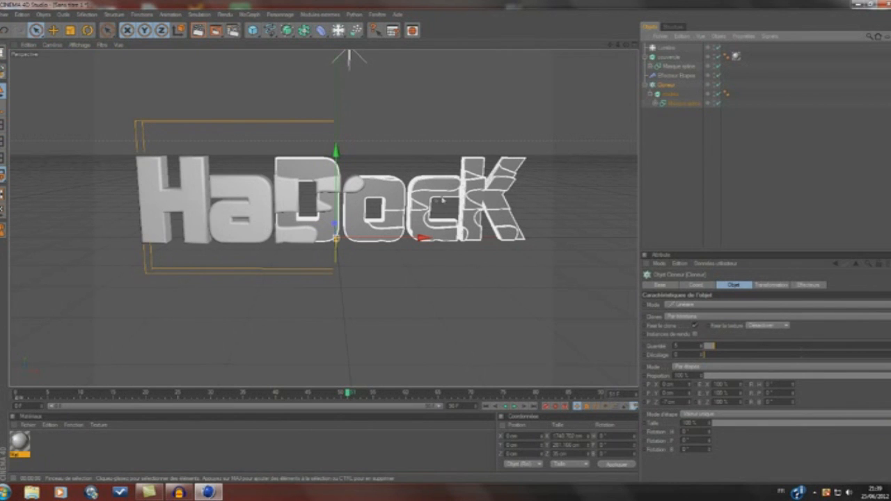
scroll(402, 204, "up", 1)
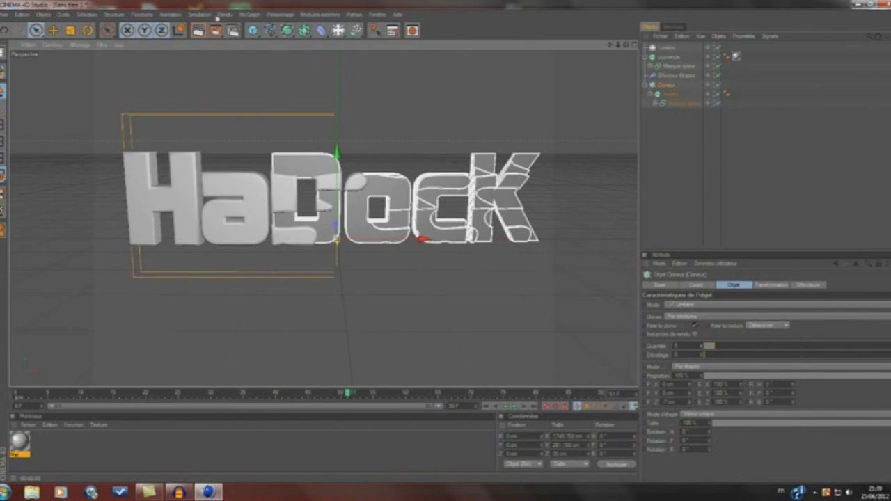
left_click(252, 15)
mouse_move(264, 28)
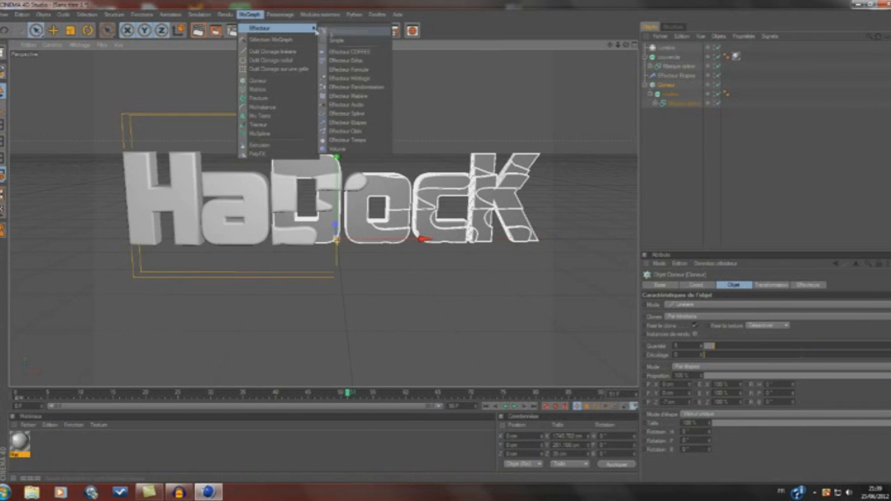
left_click(353, 96)
scroll(511, 114, "down", 3)
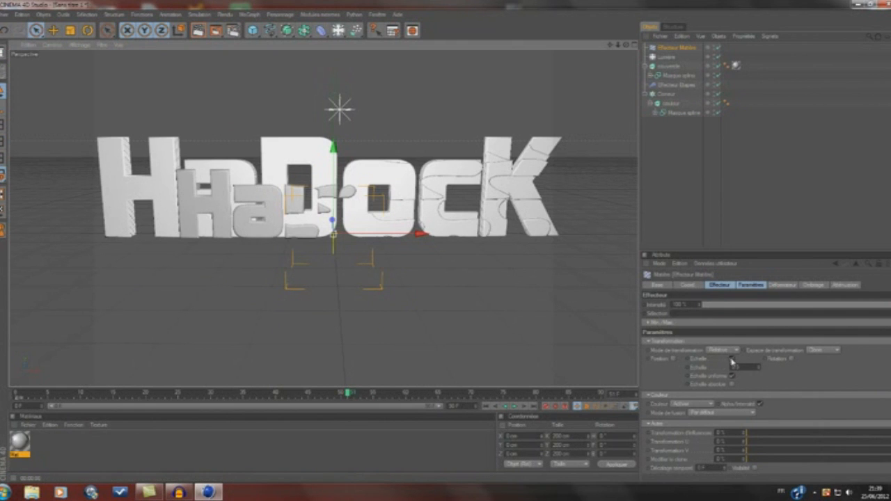
Disable the scale transformation and the Alpha/Intensity option in the Shader effector's parameters.
left_click(752, 285)
left_click(733, 322)
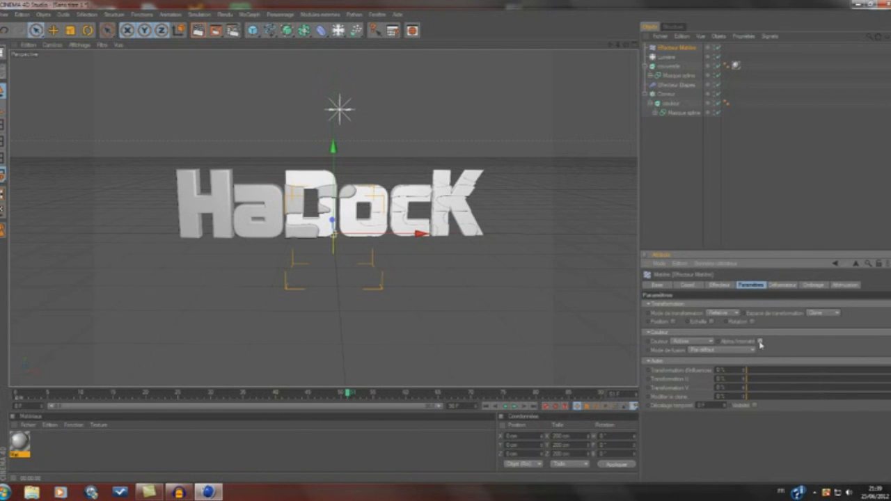
scroll(440, 248, "up", 2)
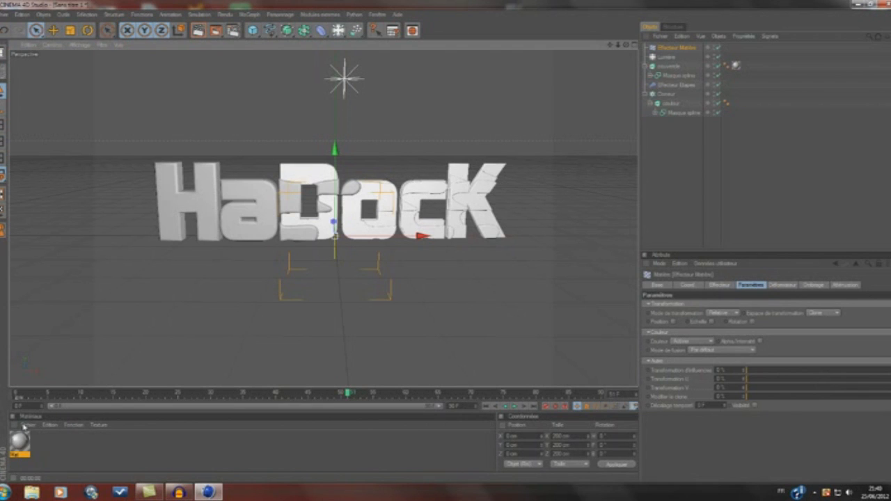
Create a second material and give its colour channel a gradient texture (Dégradé) of type 2D - U.
left_click(26, 425)
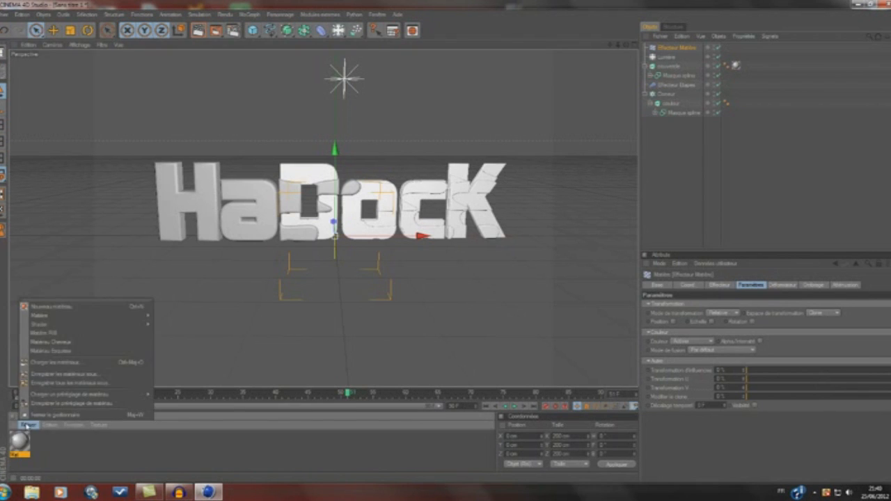
left_click(49, 309)
double_click(21, 442)
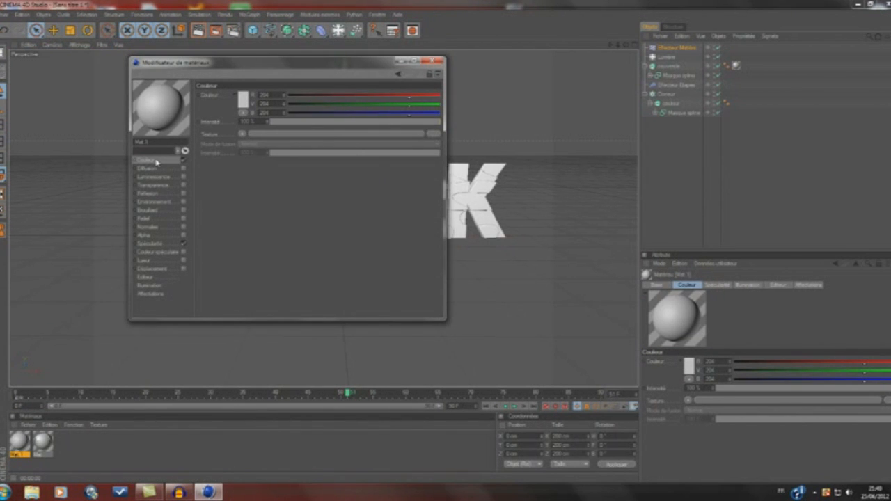
left_click(242, 135)
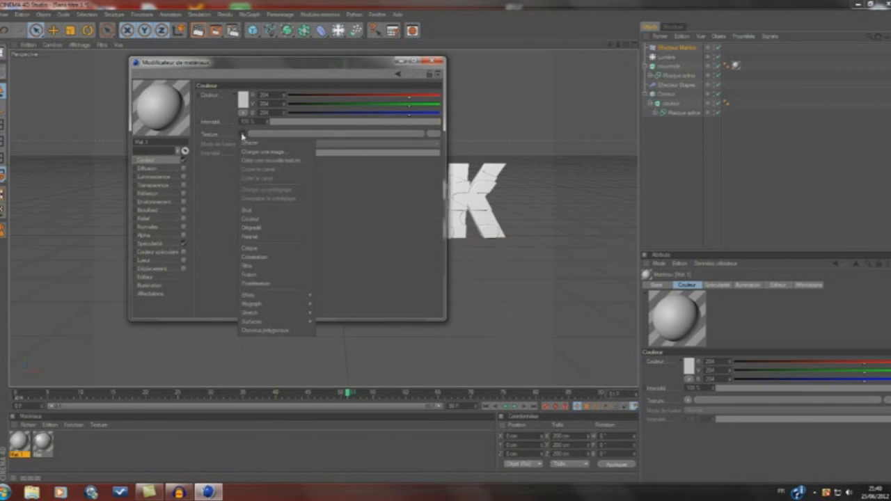
left_click(253, 230)
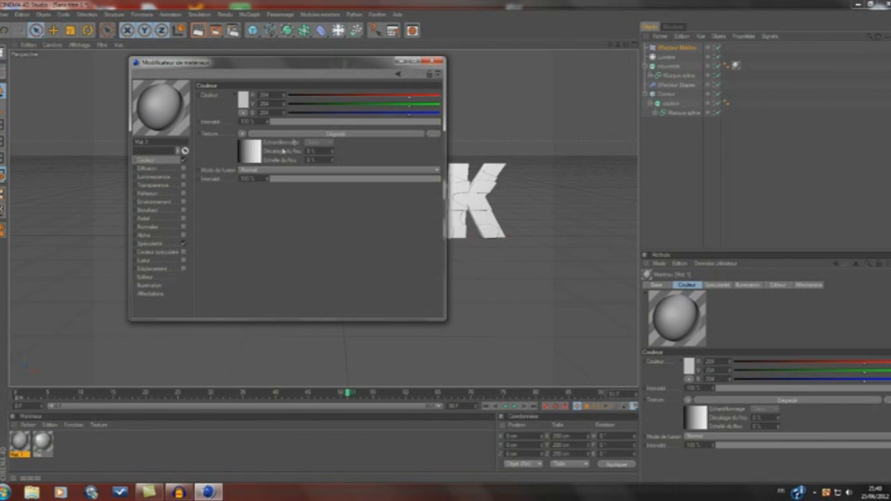
left_click(301, 136)
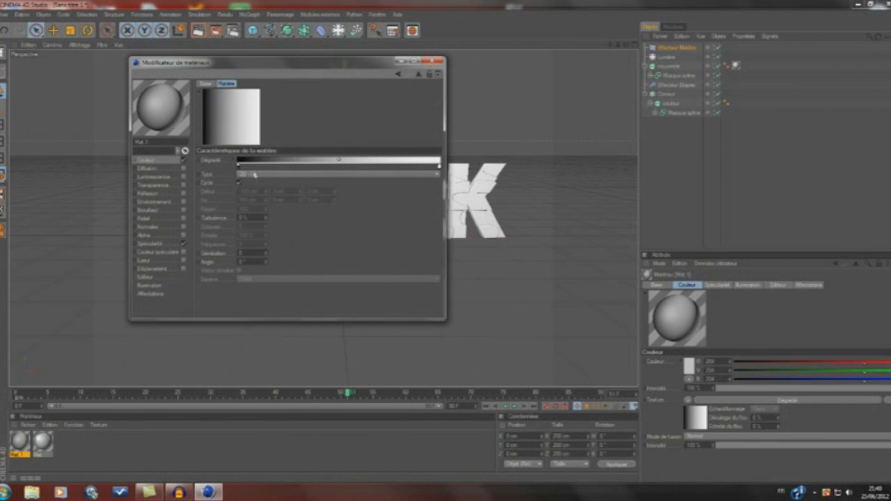
left_click(250, 175)
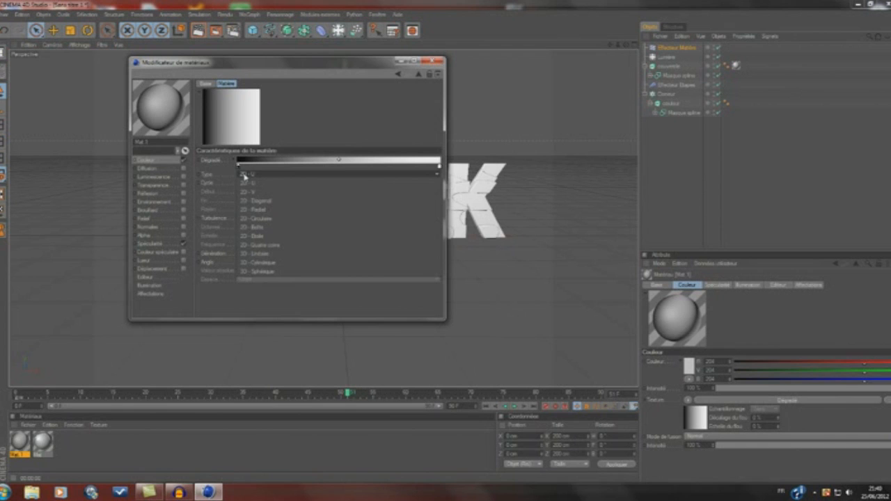
left_click(279, 185)
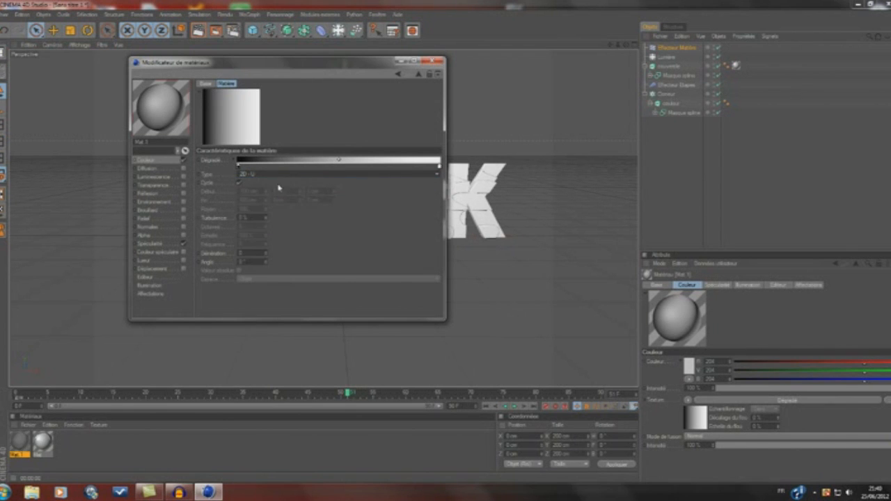
Set the gradient's start colour to pure red and its end colour to light blue, and close the material editor.
double_click(239, 168)
left_click_drag(196, 178, 245, 140)
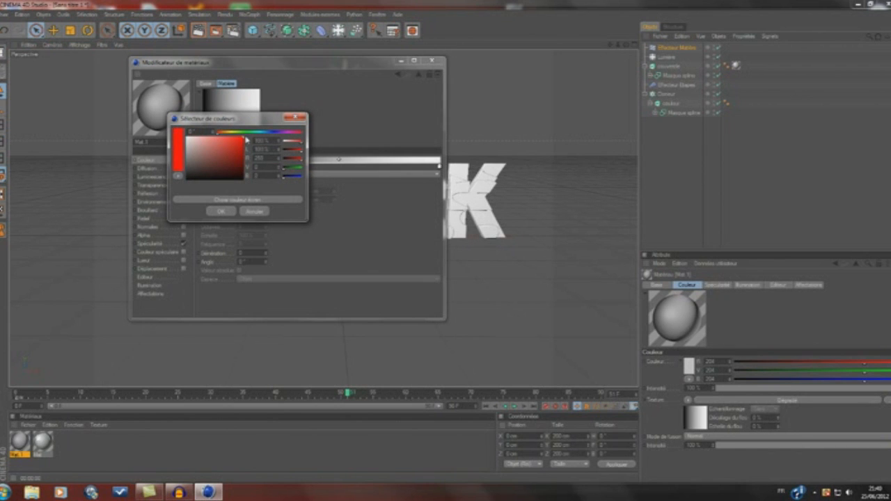
left_click(221, 211)
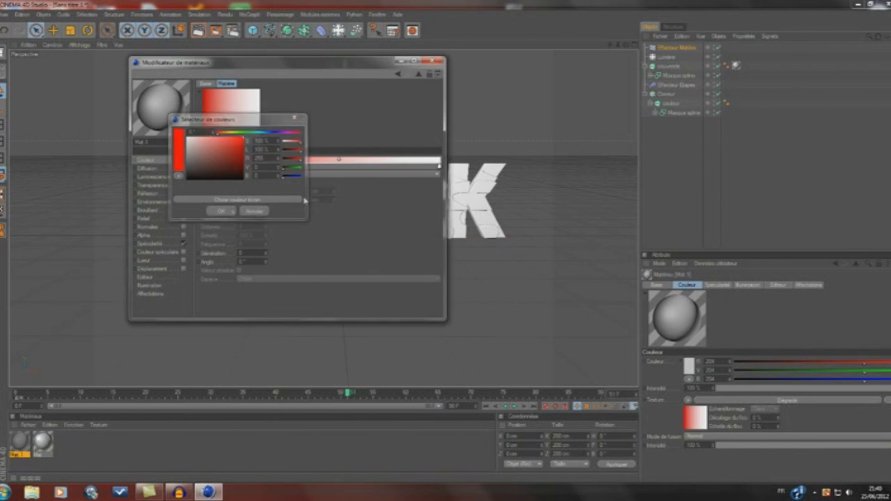
double_click(440, 168)
left_click(465, 132)
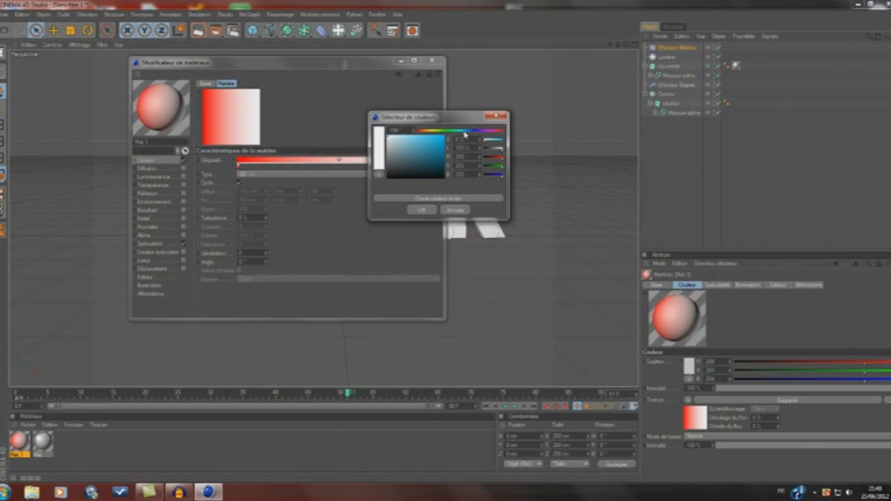
left_click_drag(441, 143, 448, 138)
left_click(420, 210)
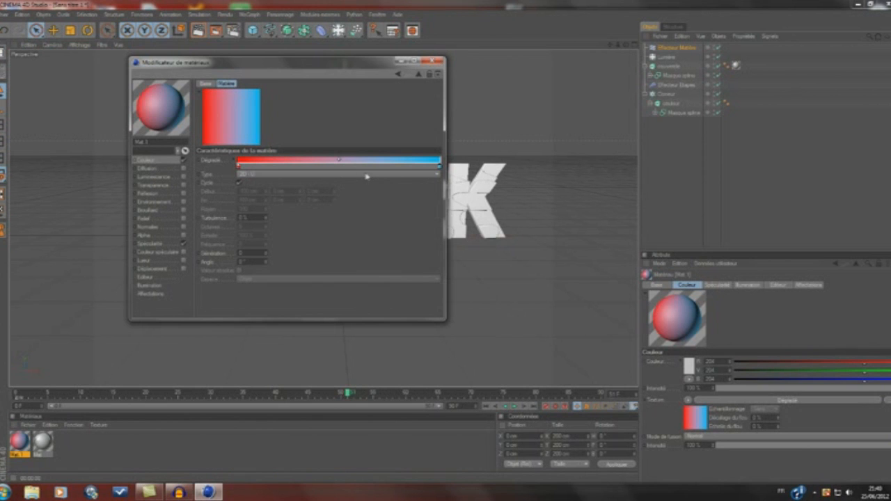
left_click(433, 62)
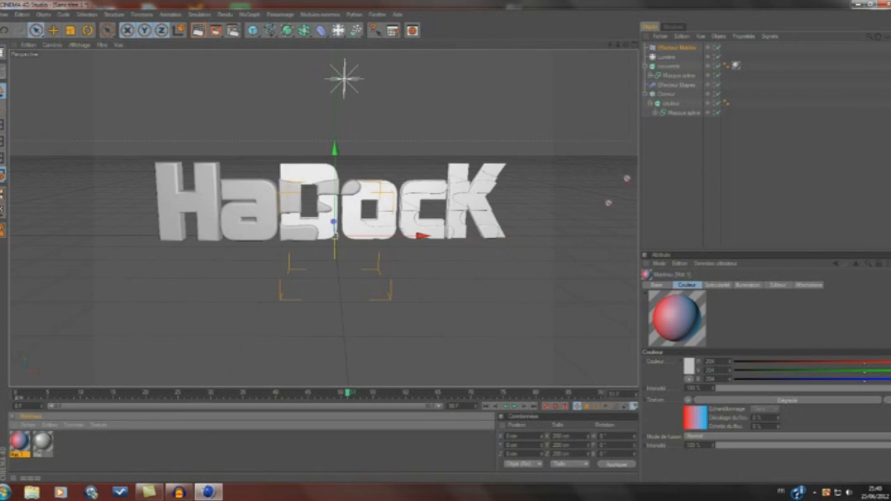
Apply the gradient material to the Shader effector, set its shading channel to Couleur and link the material's texture tag.
left_click_drag(679, 62, 687, 48)
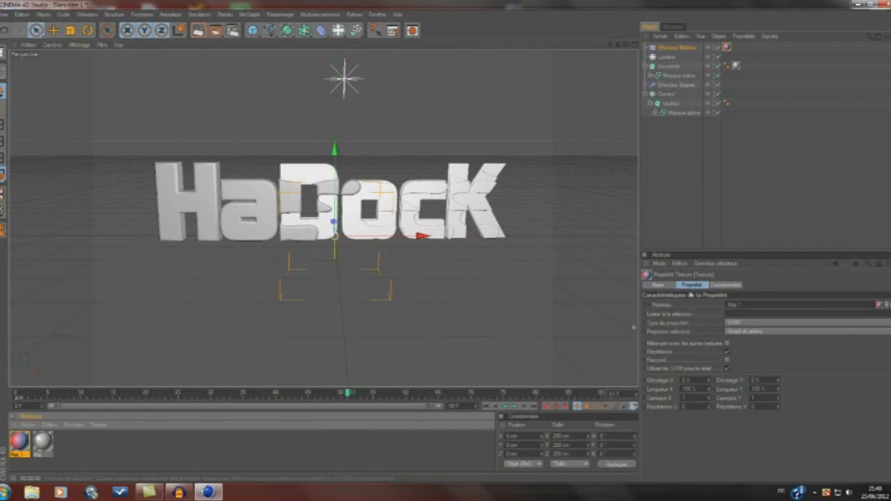
left_click(672, 49)
left_click(815, 285)
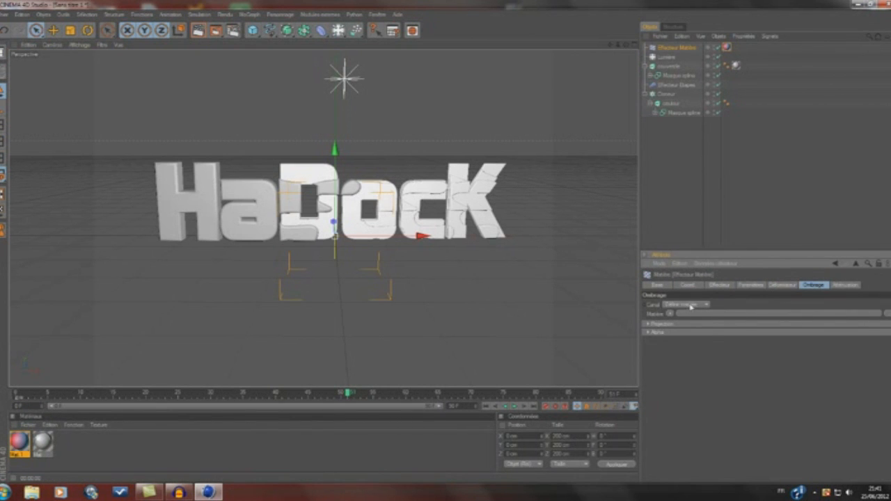
left_click(690, 306)
left_click(688, 314)
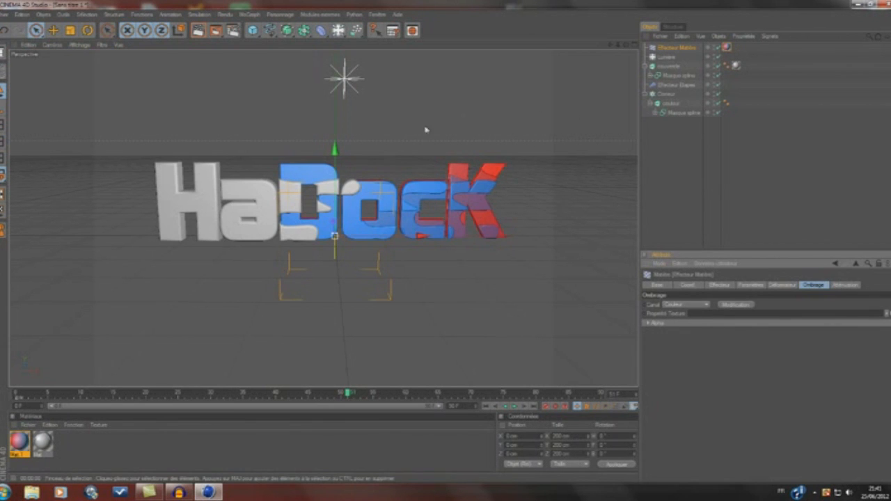
left_click_drag(727, 48, 704, 322)
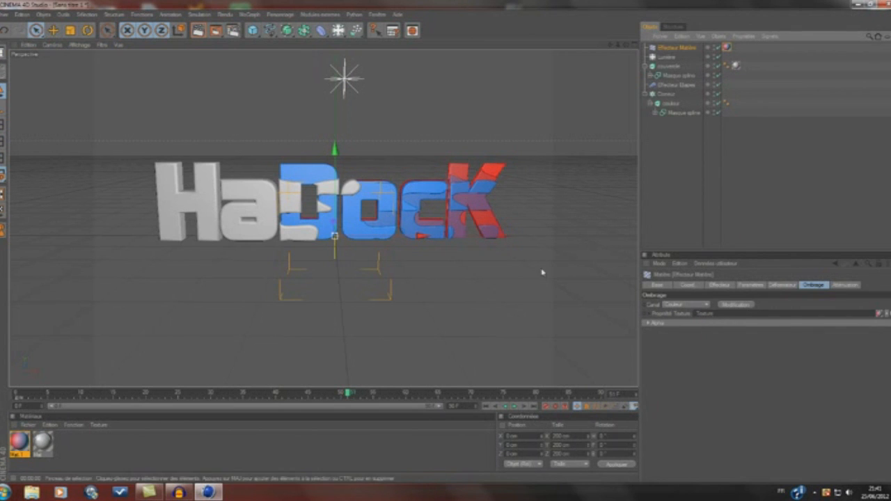
Render the view at frames 51, 37 and 77 to check the coloured layers and the outer cover.
left_click(198, 30)
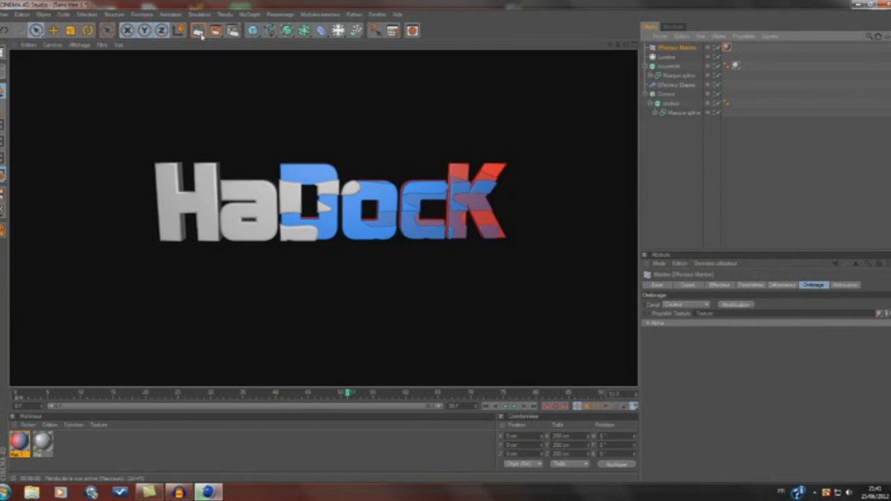
scroll(340, 145, "up", 1)
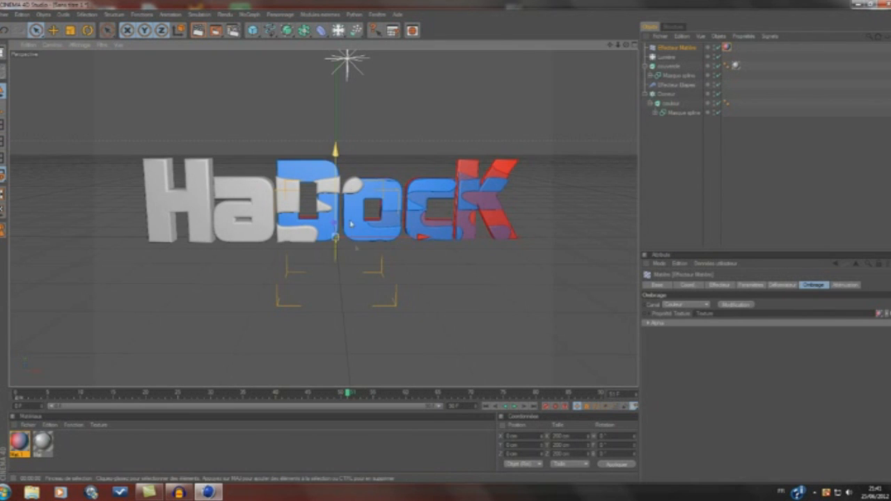
left_click_drag(349, 396, 256, 392)
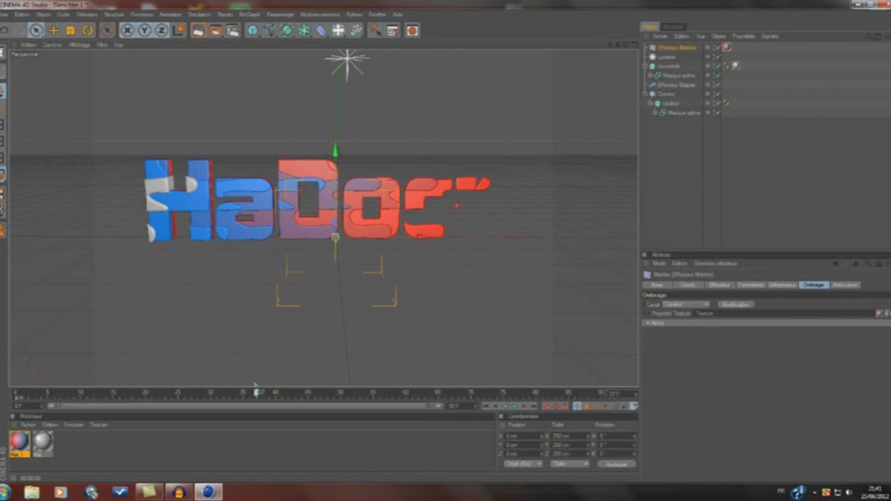
left_click(198, 30)
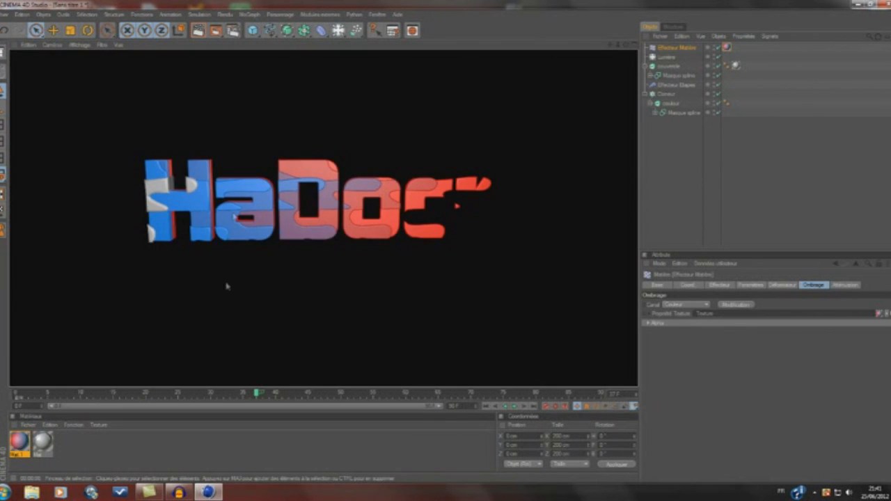
left_click_drag(257, 393, 513, 370)
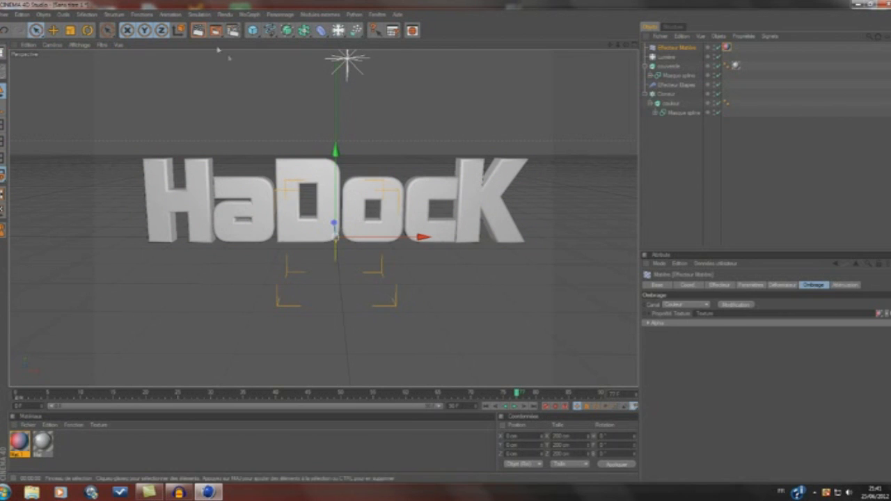
left_click(198, 33)
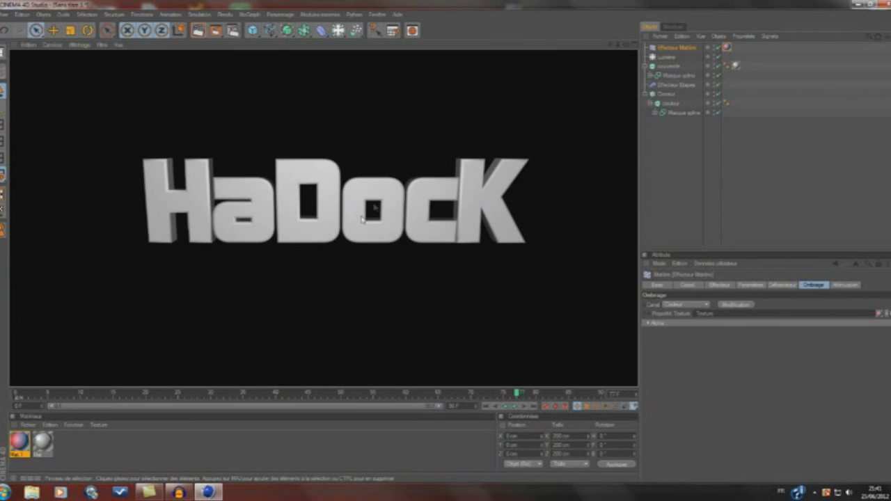
left_click(446, 290)
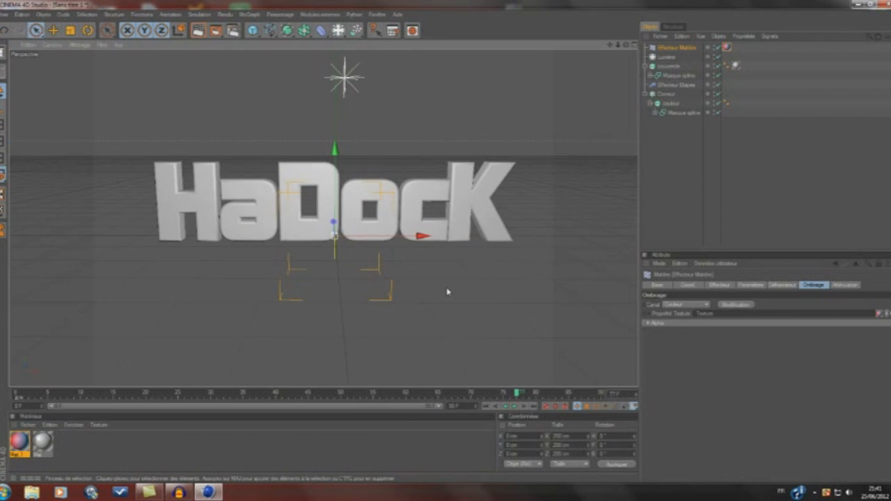
left_click_drag(510, 382, 338, 352)
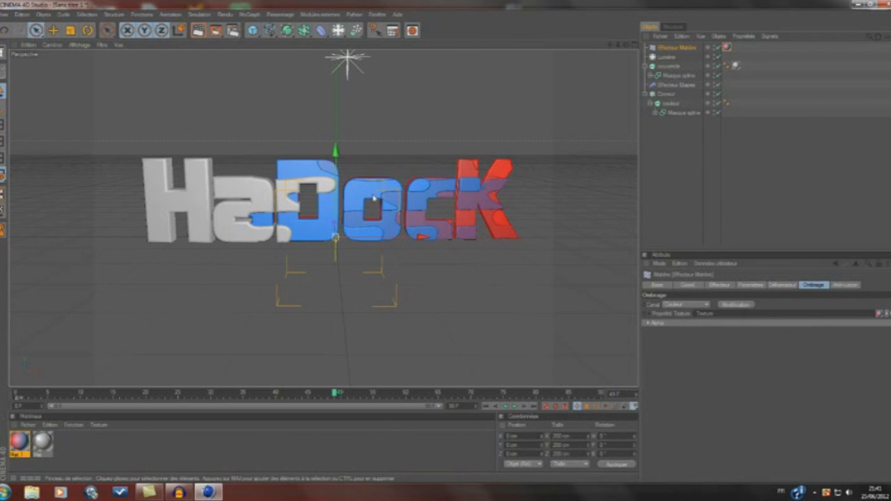
scroll(374, 199, "up", 3)
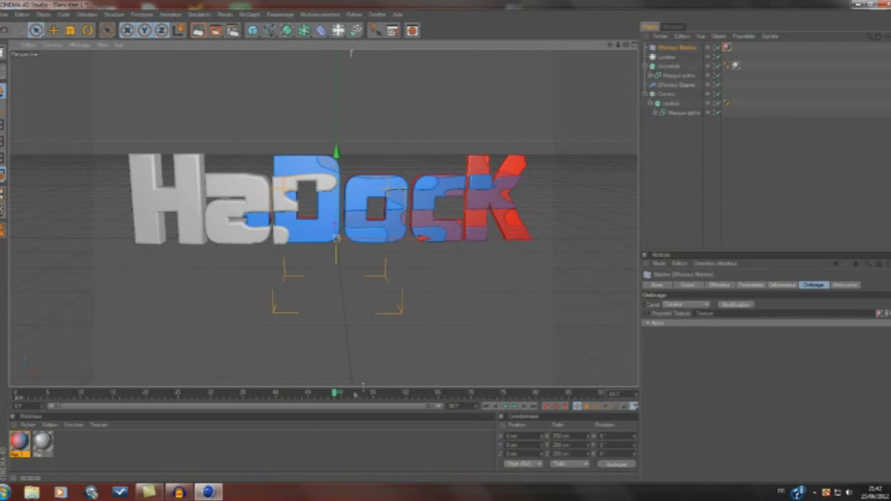
scroll(418, 350, "up", 1)
left_click_drag(611, 45, 493, 91)
scroll(414, 118, "down", 1)
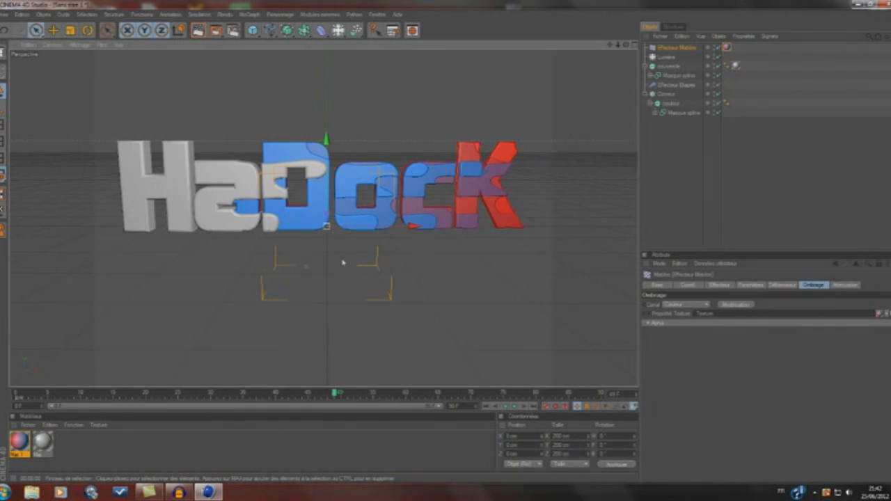
scroll(497, 175, "down", 2)
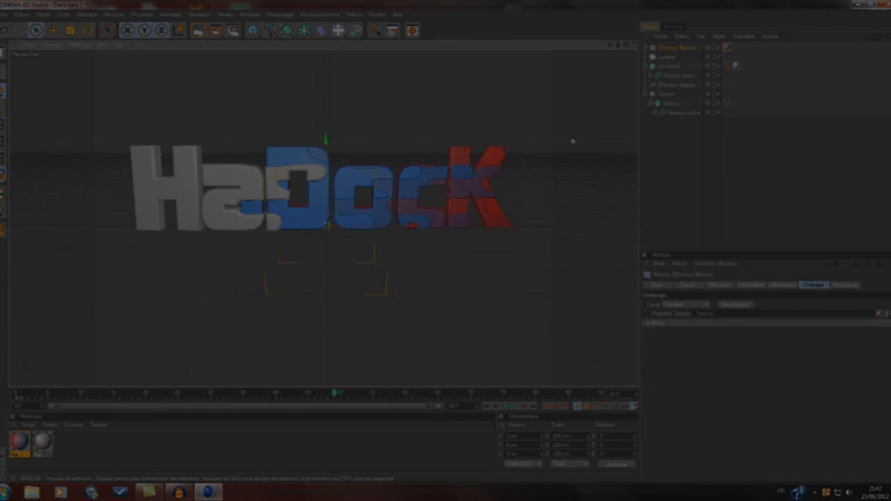